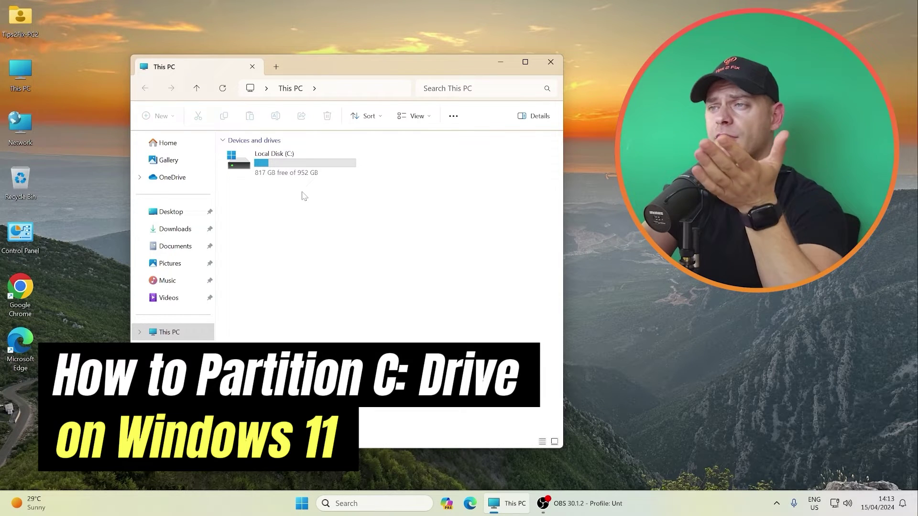
Select Local Disk (C:) in This PC, browse the Tips2Fix-PC2 folder, and refresh the desktop.
click(301, 172)
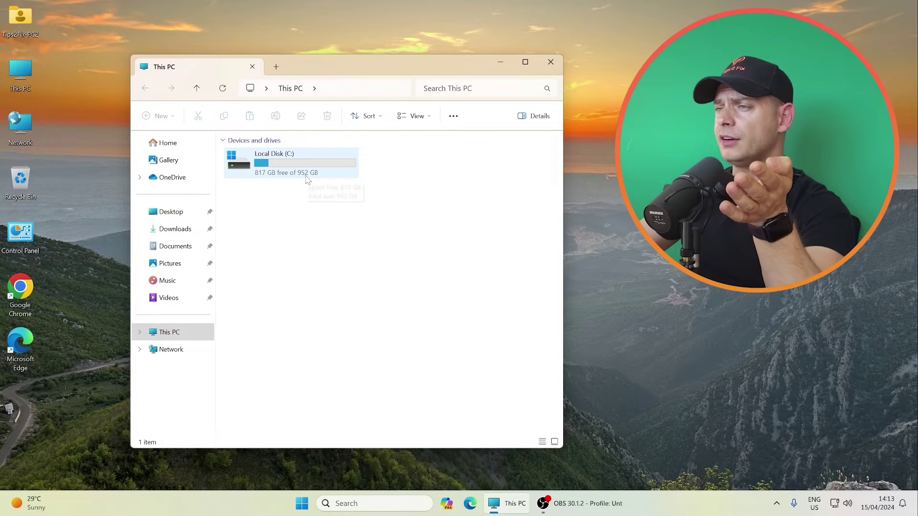
mouse_move(290, 163)
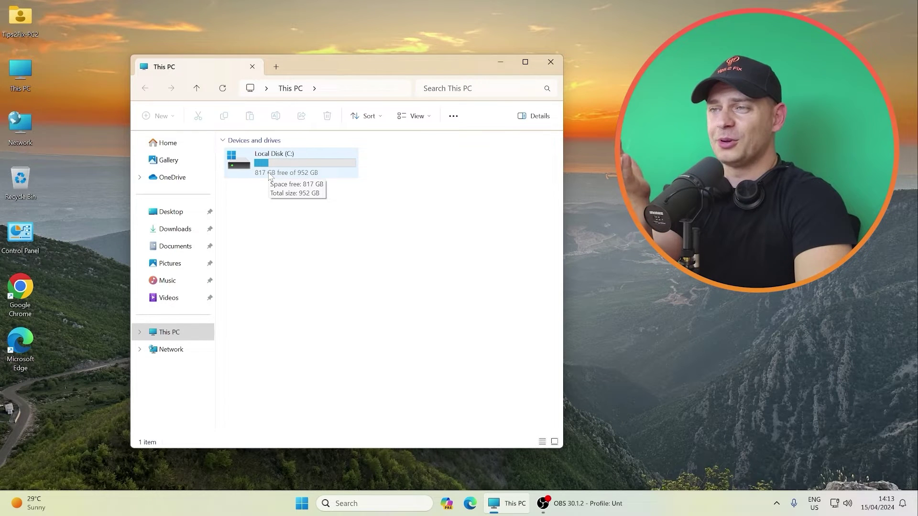
drag(287, 66, 262, 67)
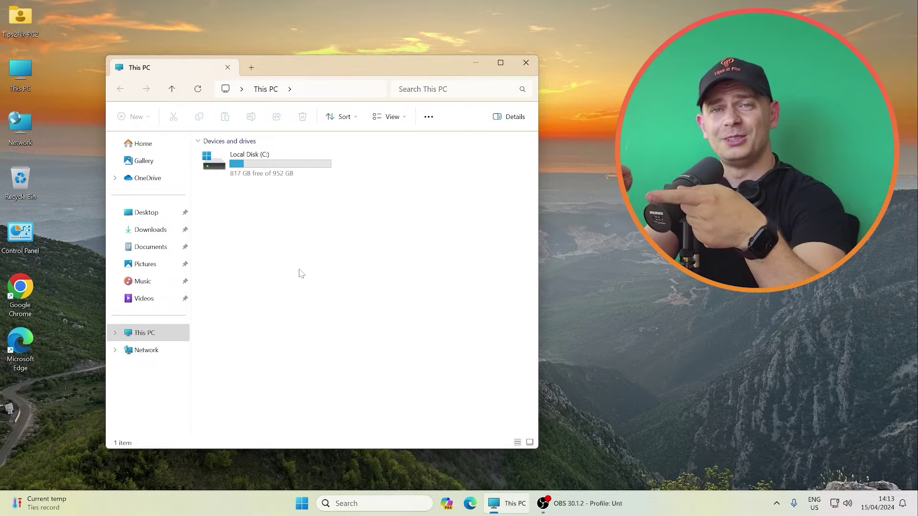
click(23, 16)
double_click(24, 15)
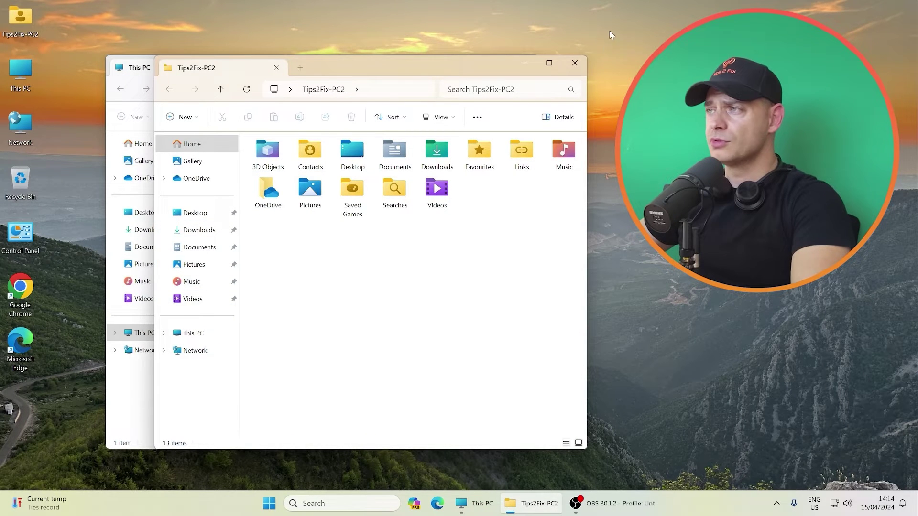
click(575, 63)
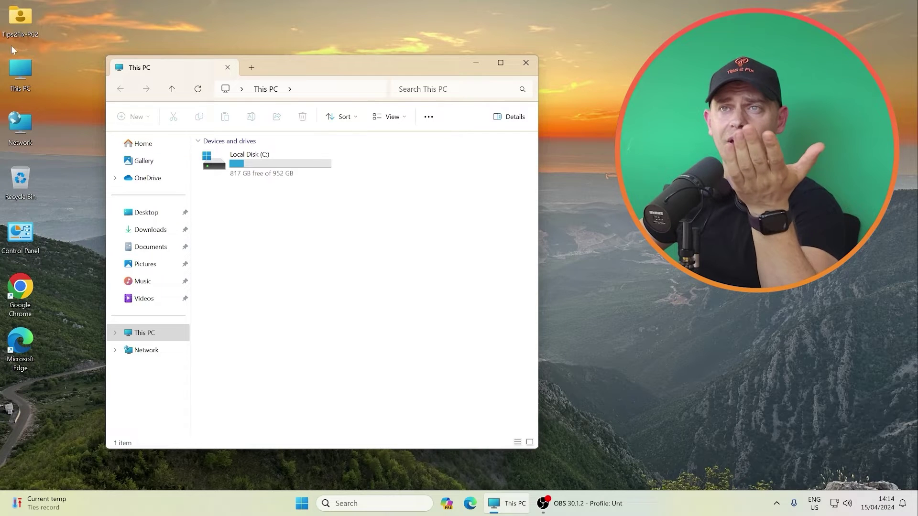
drag(312, 70, 407, 100)
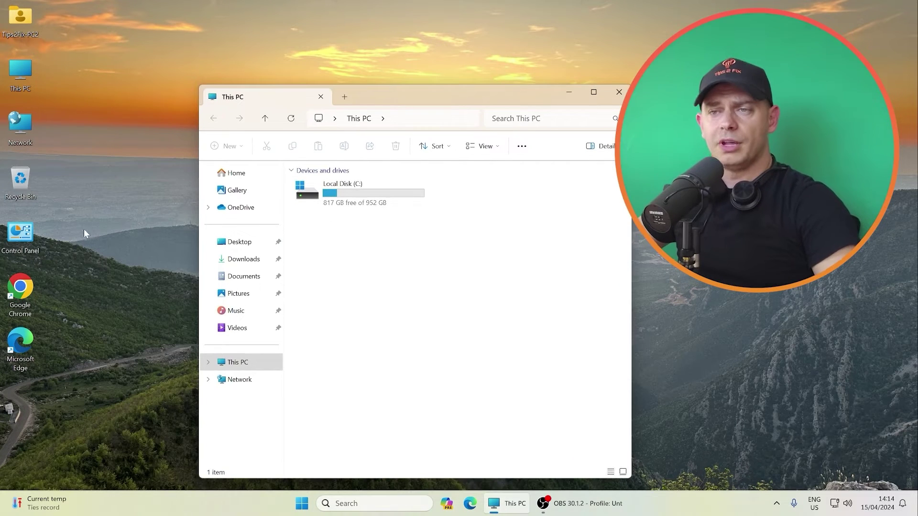
right_click(101, 137)
click(126, 186)
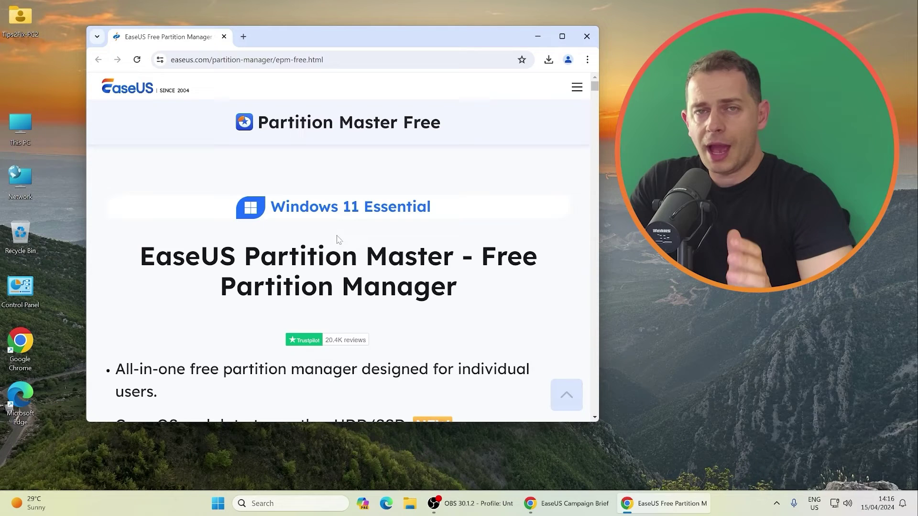
Maximize the EaseUS Partition Master Free page, restore the window, then show the desktop.
click(537, 36)
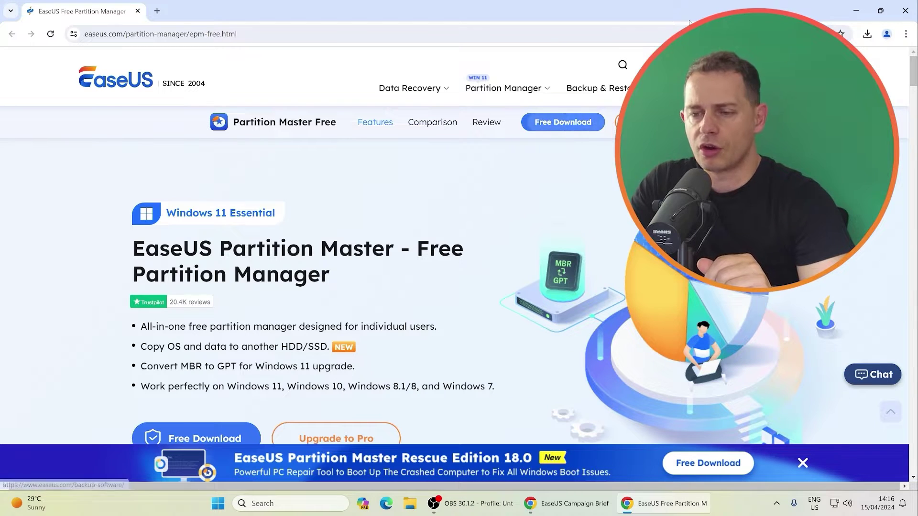
click(881, 11)
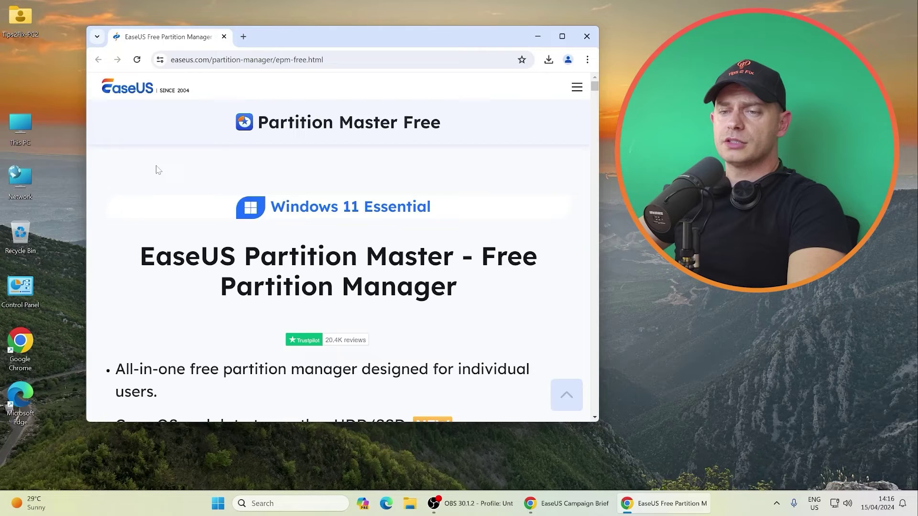
key(super+d)
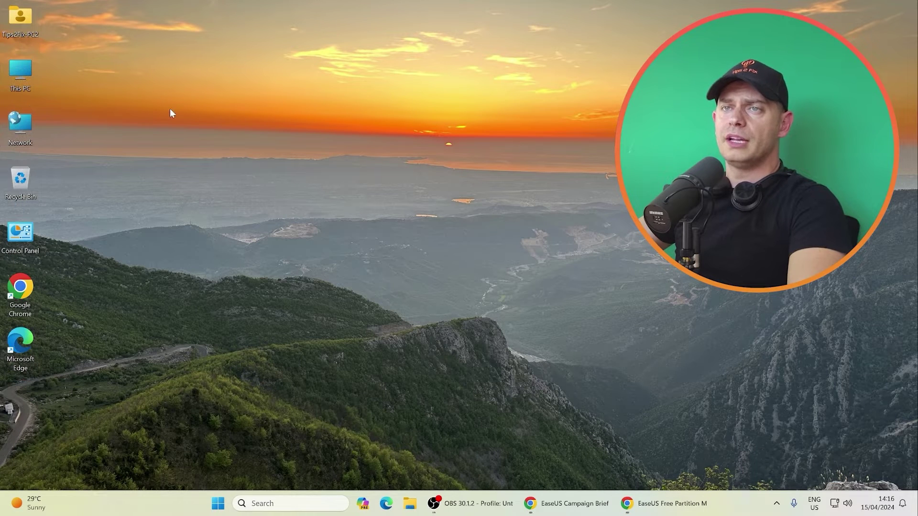
mouse_move(20, 79)
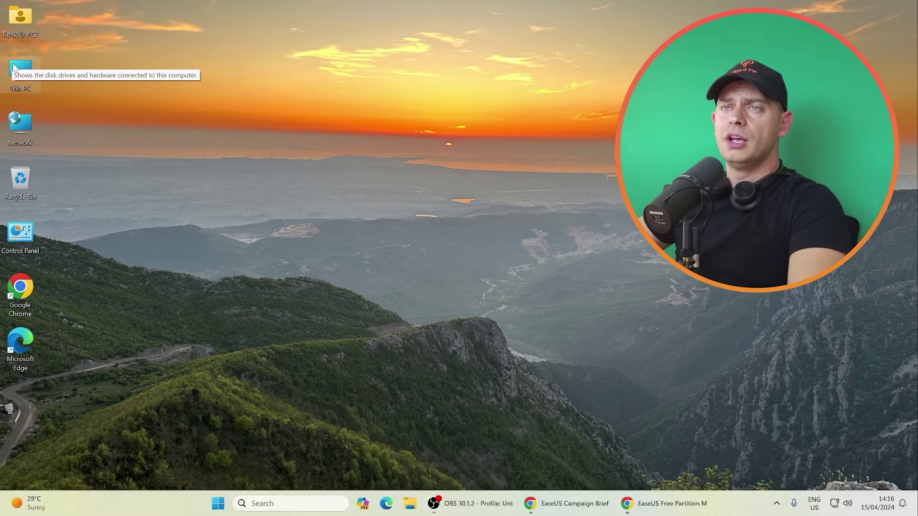
double_click(21, 70)
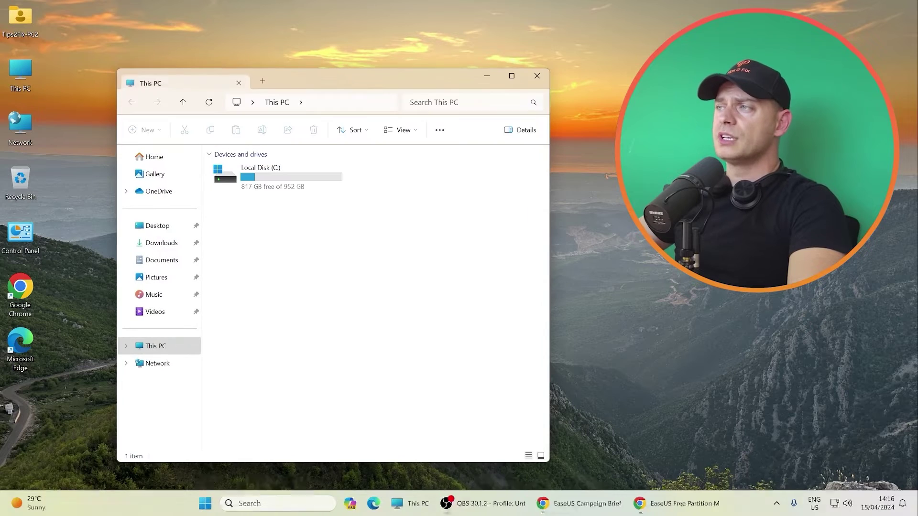
click(549, 75)
right_click(20, 69)
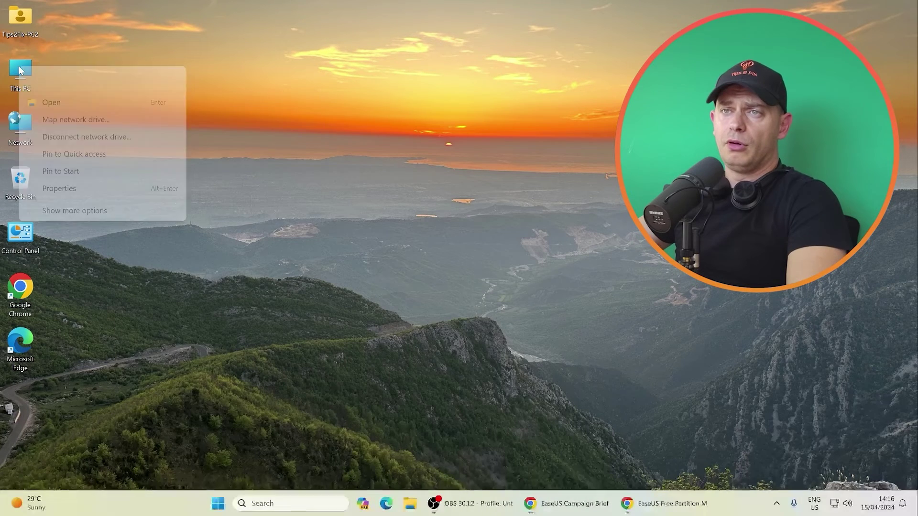
click(351, 110)
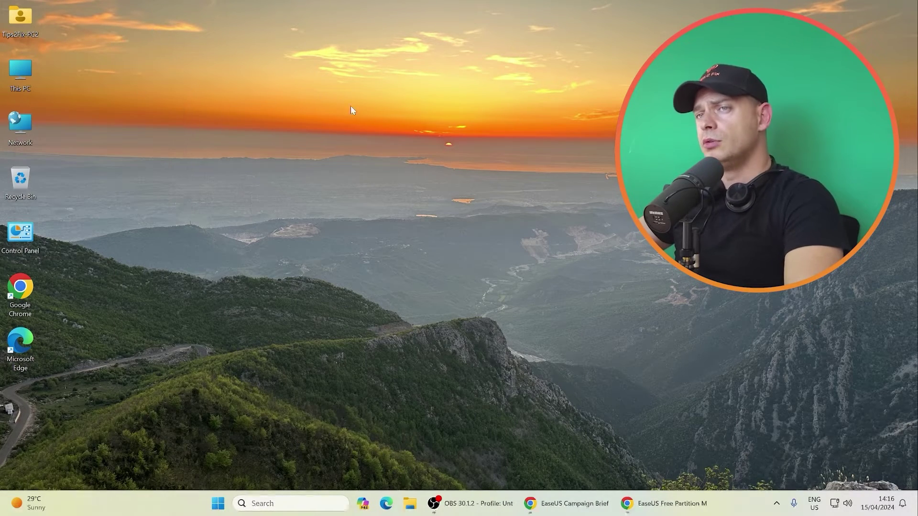
right_click(22, 71)
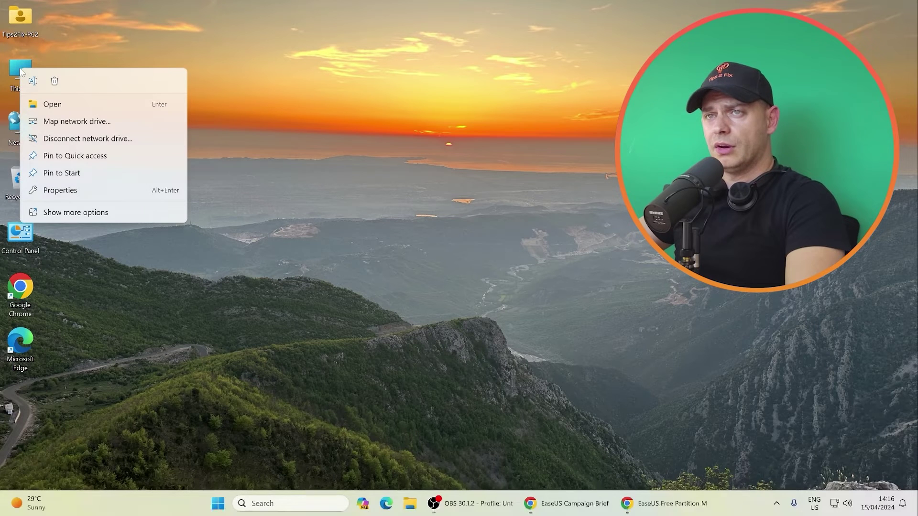
click(27, 64)
right_click(22, 70)
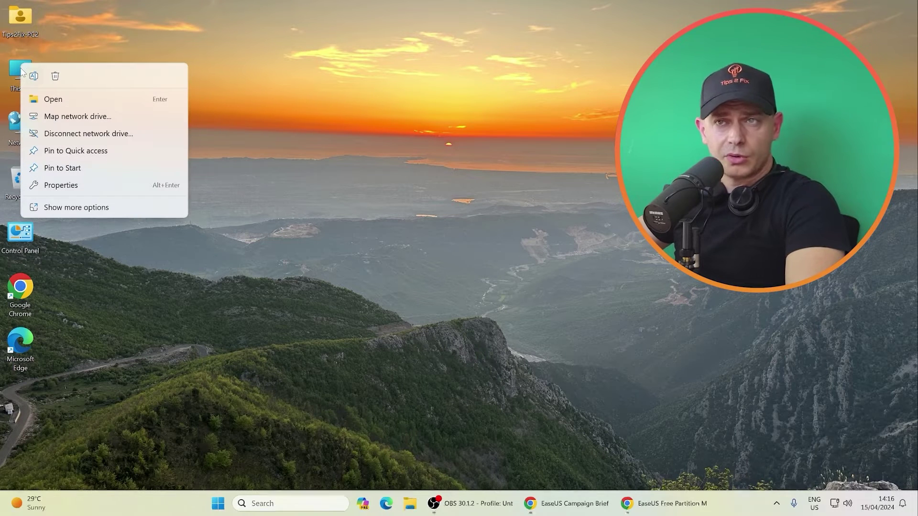
click(28, 74)
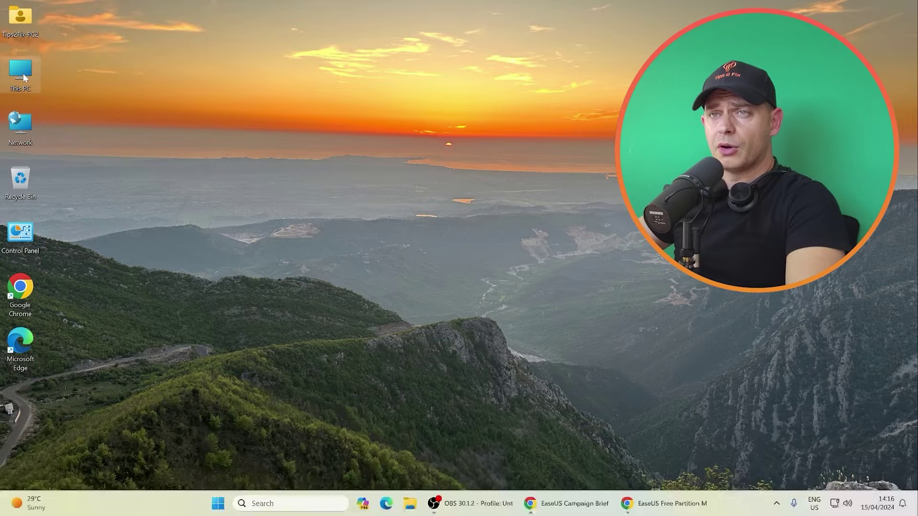
right_click(424, 88)
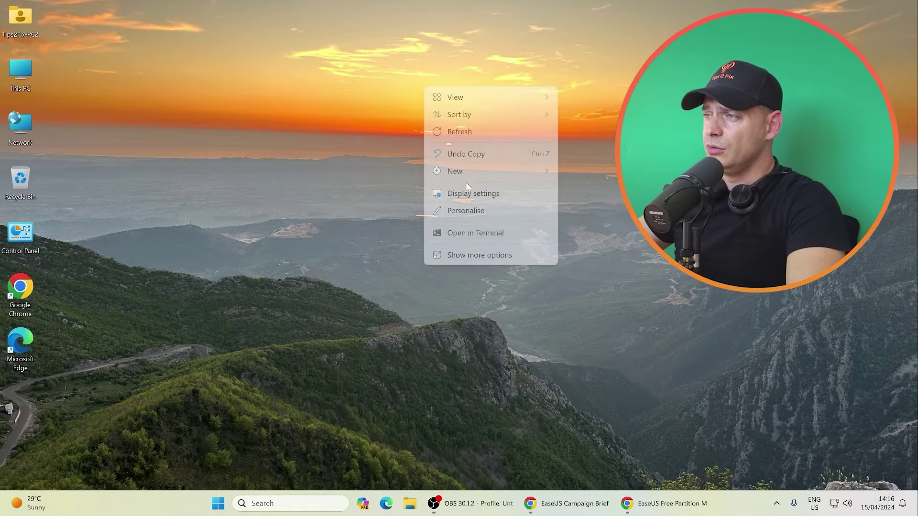
click(469, 214)
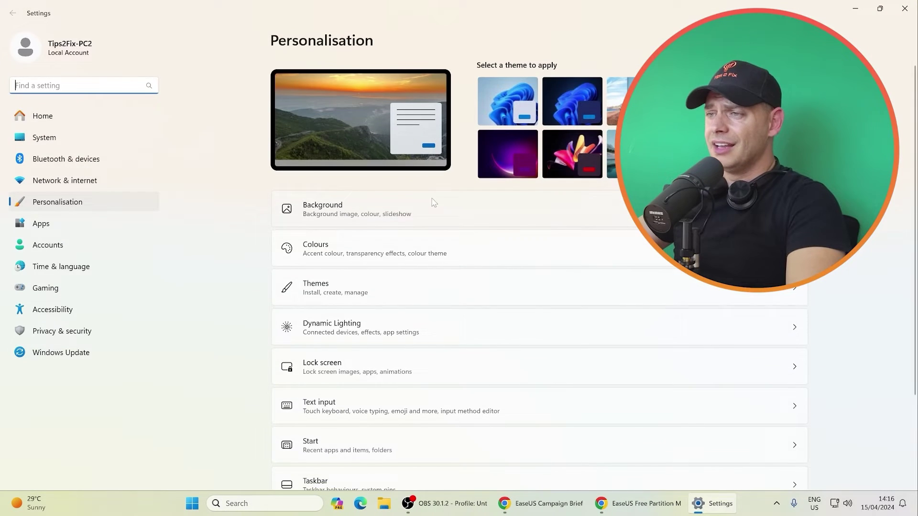
click(373, 302)
scroll(326, 282, down, 2)
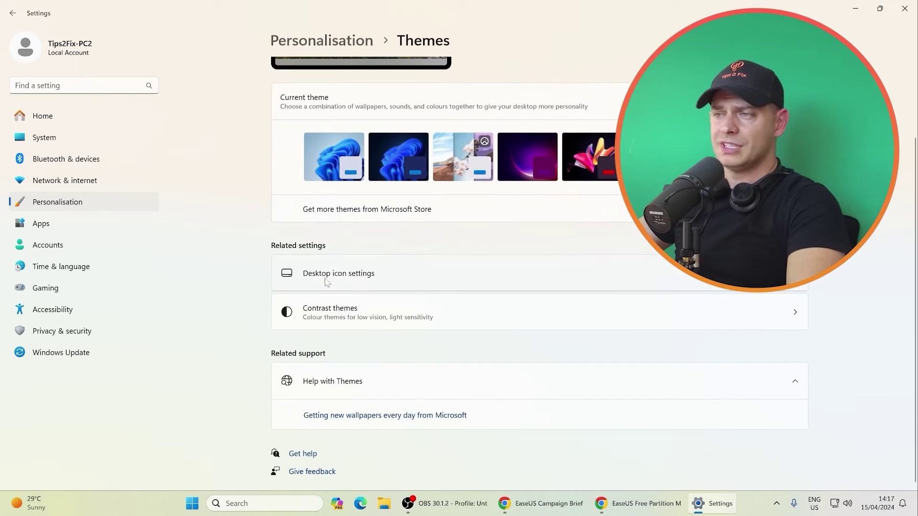
click(412, 282)
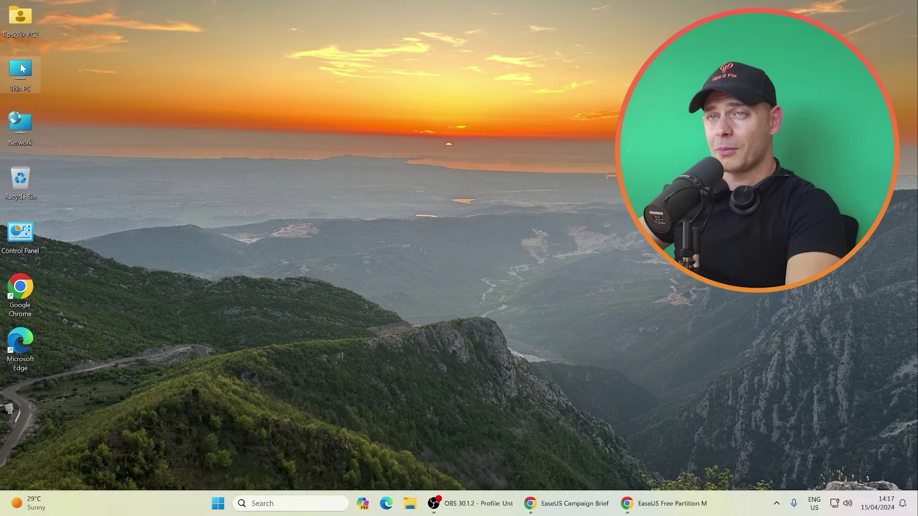
Open Disk Management from This PC, then widen the window and the Volume column.
right_click(22, 67)
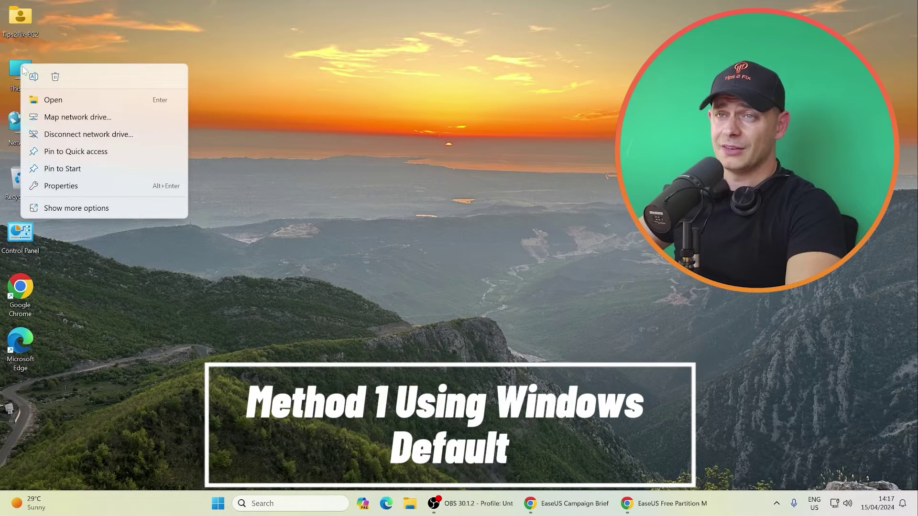
click(134, 209)
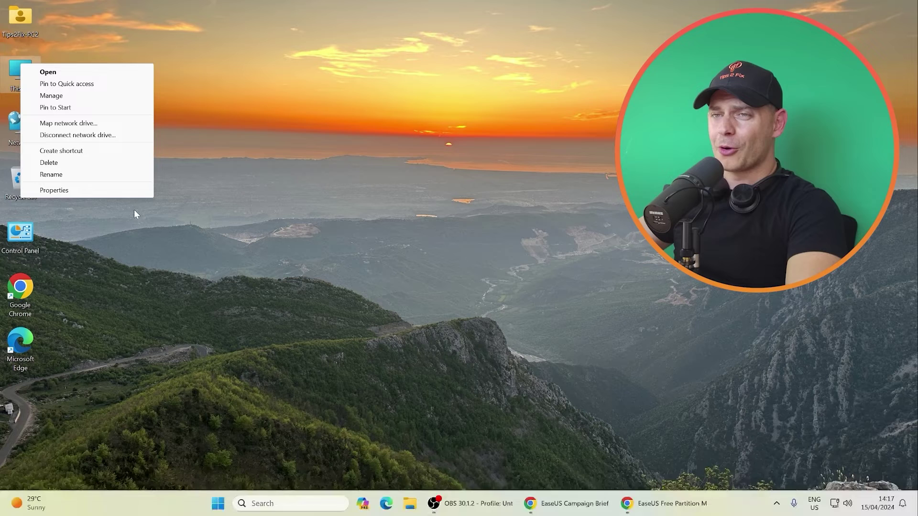
click(63, 101)
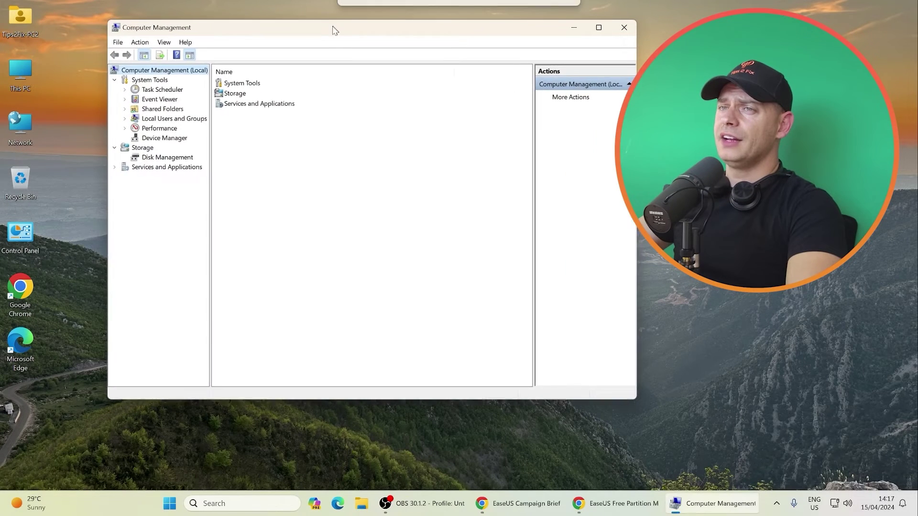
click(183, 161)
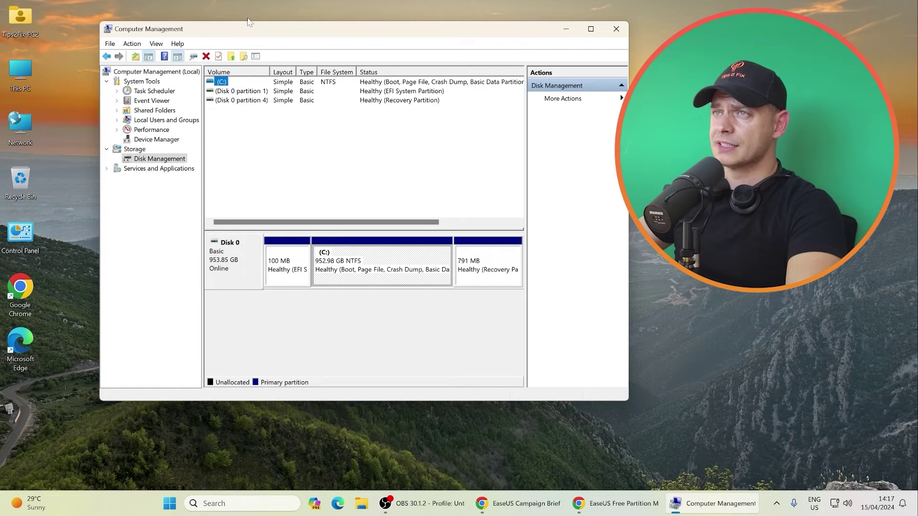
drag(248, 22, 234, 43)
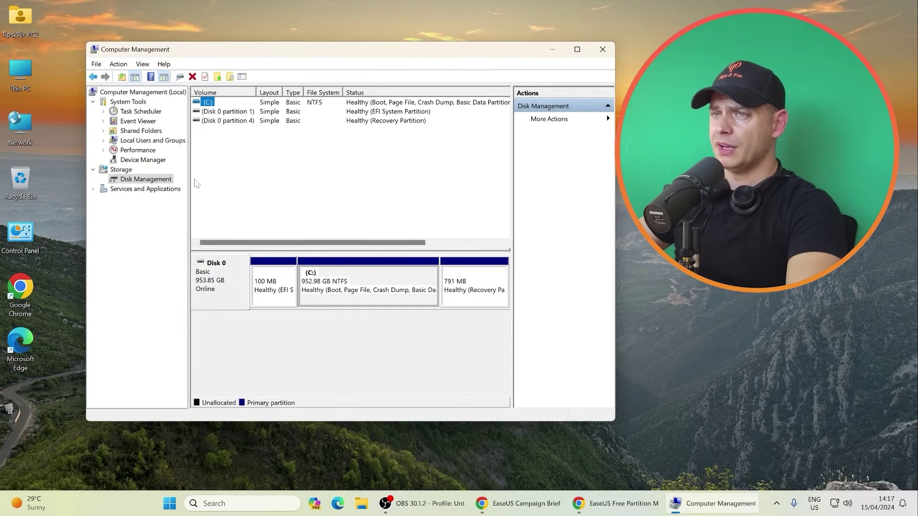
drag(284, 56, 294, 59)
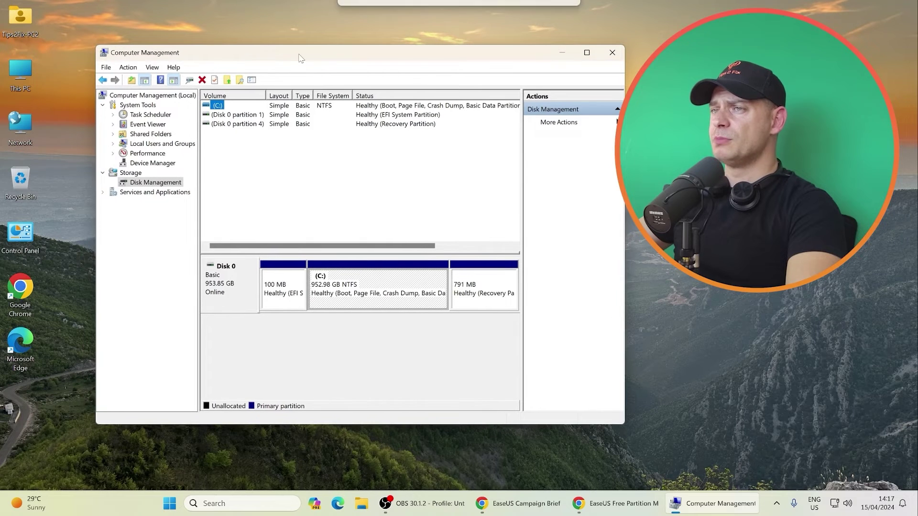
drag(265, 93, 291, 93)
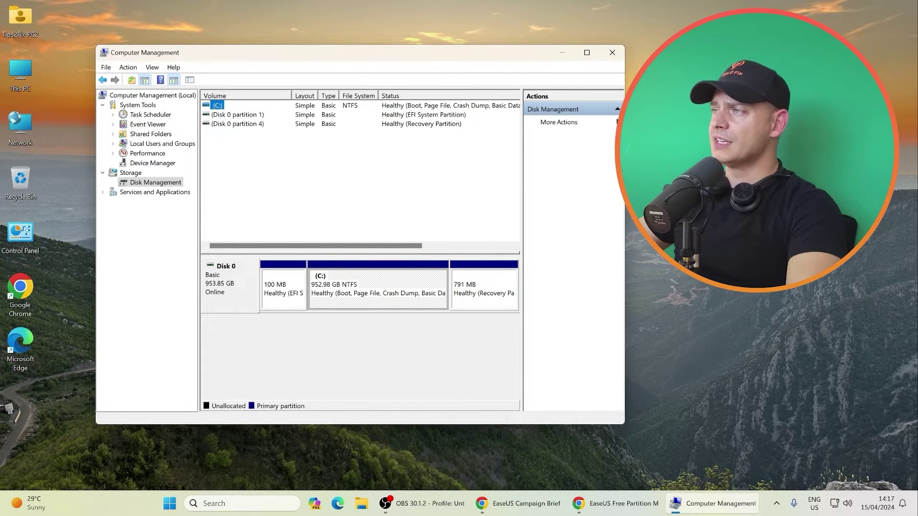
drag(624, 216, 776, 215)
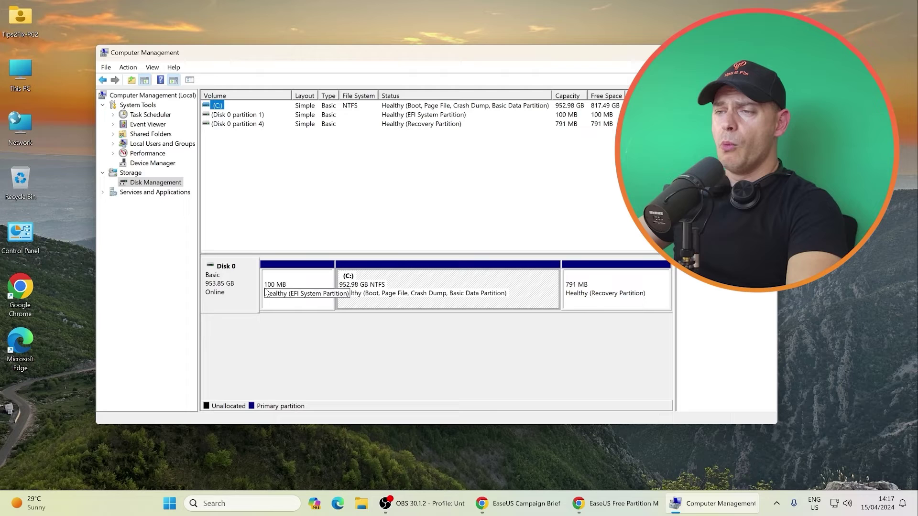
View the Disk 0 SSD properties and close them.
click(219, 279)
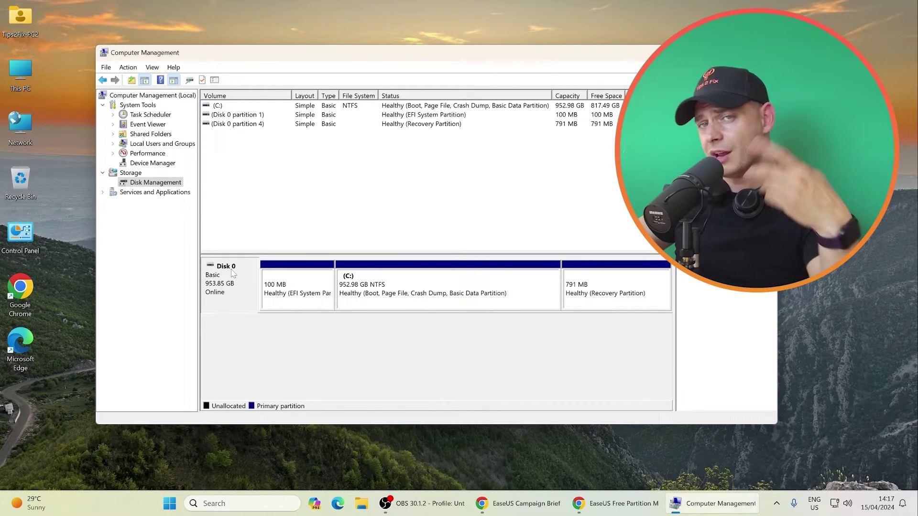
right_click(236, 297)
click(266, 395)
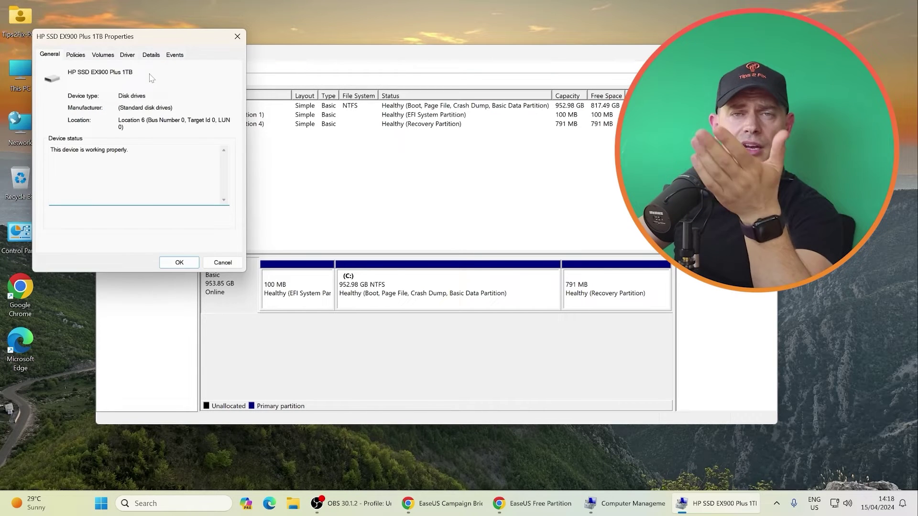
key(Escape)
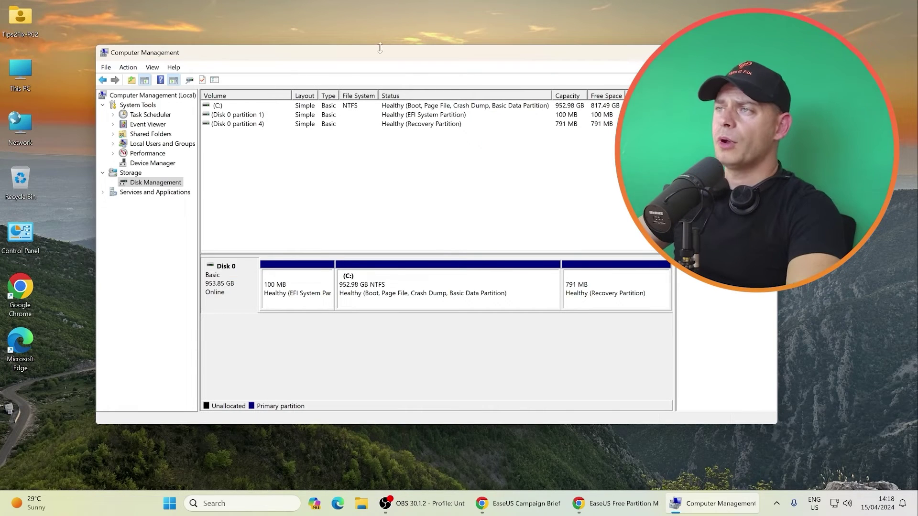
Inspect the 100 MB EFI and 791 MB recovery partitions, then bring up C:'s actions.
drag(378, 55, 335, 57)
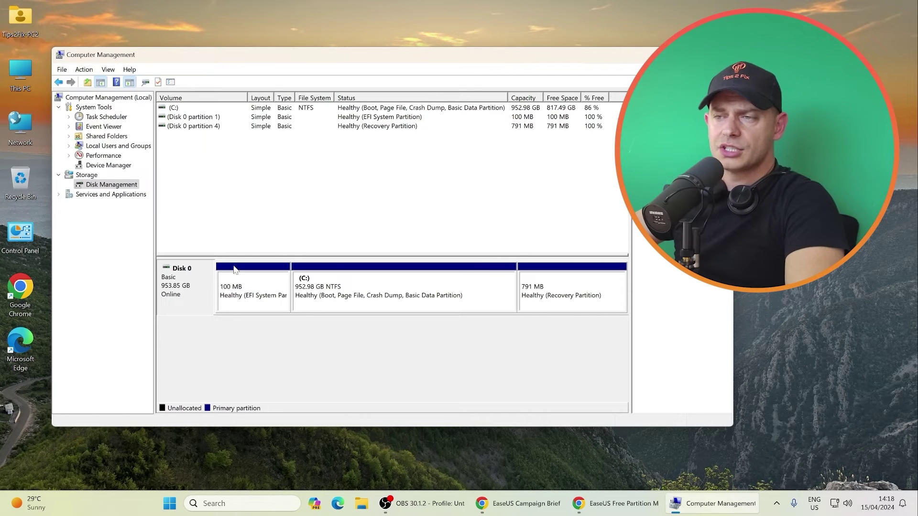
click(247, 282)
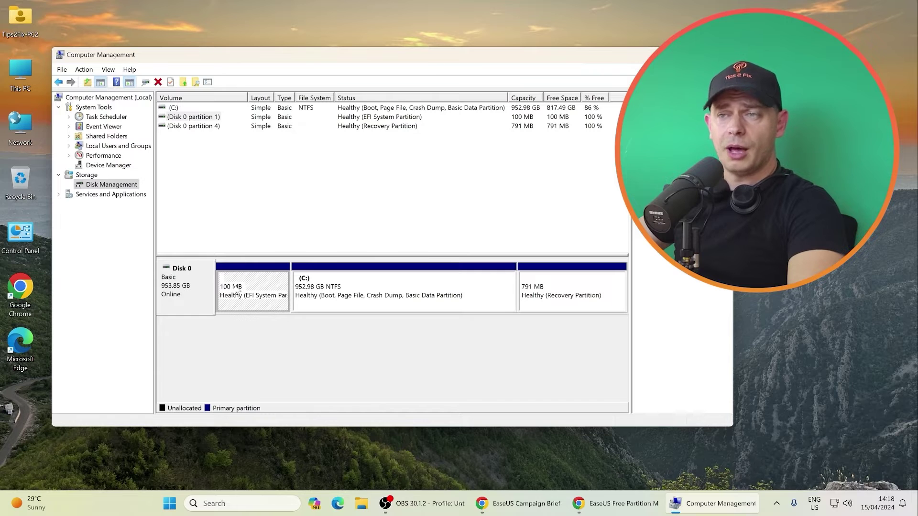
click(555, 302)
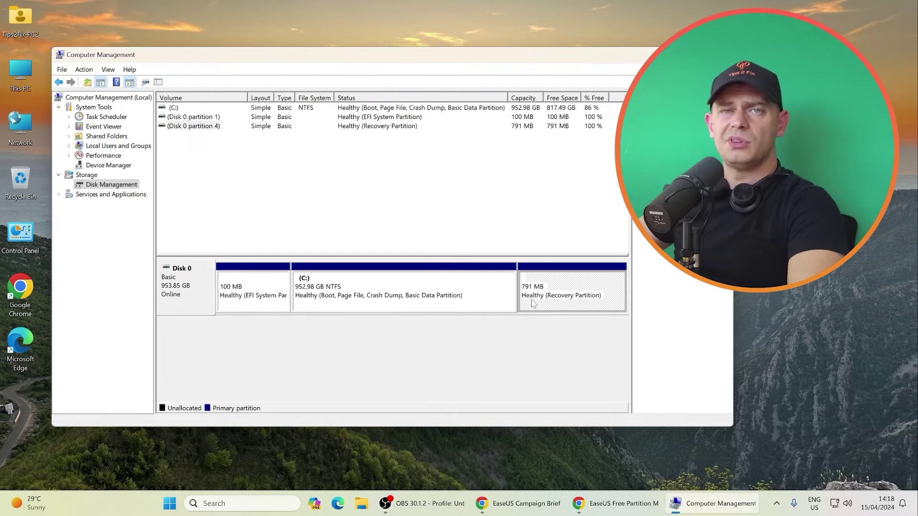
click(306, 285)
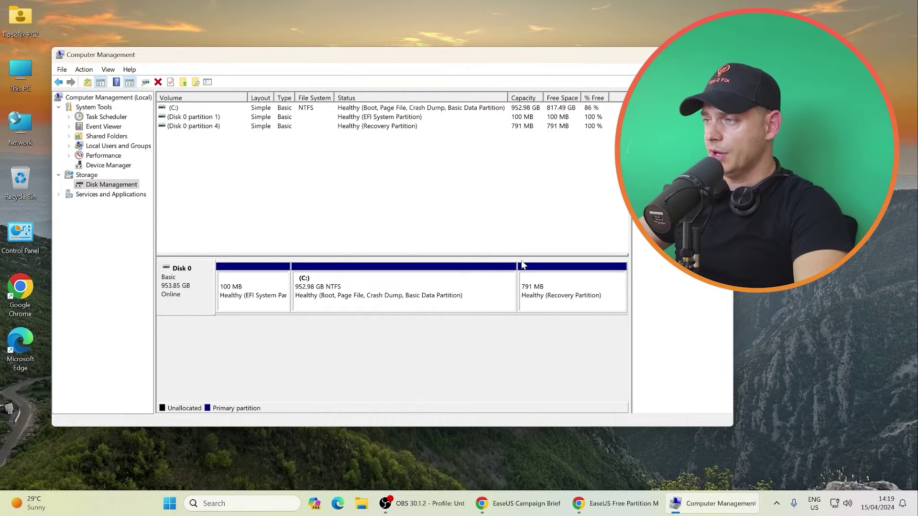
right_click(368, 284)
click(357, 302)
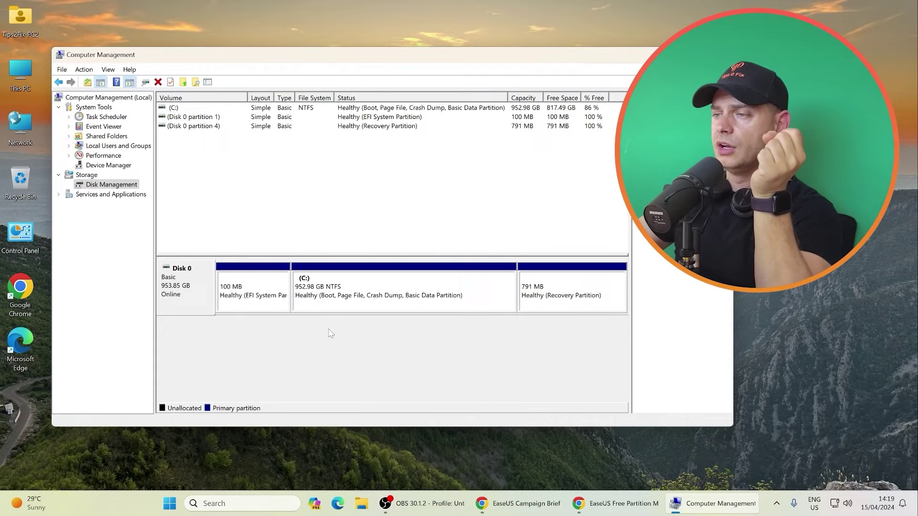
Shrink C: by 83699 MB, leaving 871.24 GB and 81.74 GB unallocated.
right_click(369, 289)
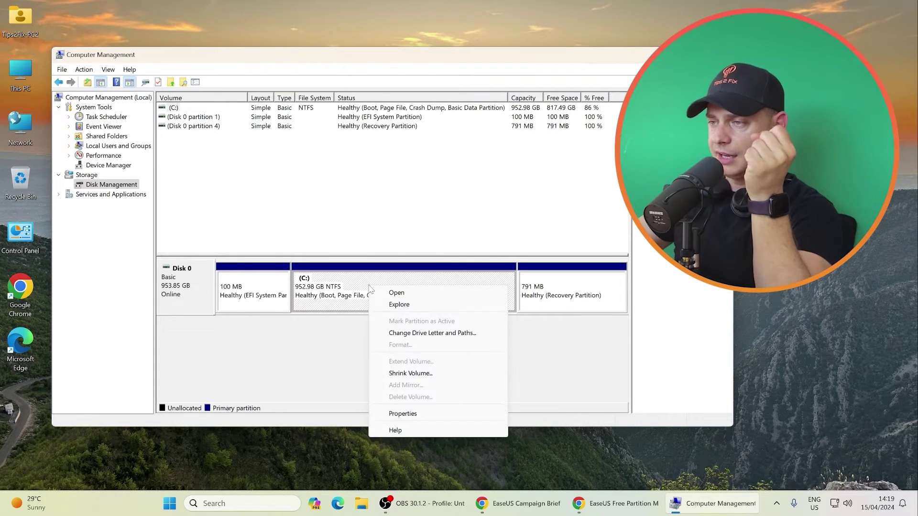
click(416, 373)
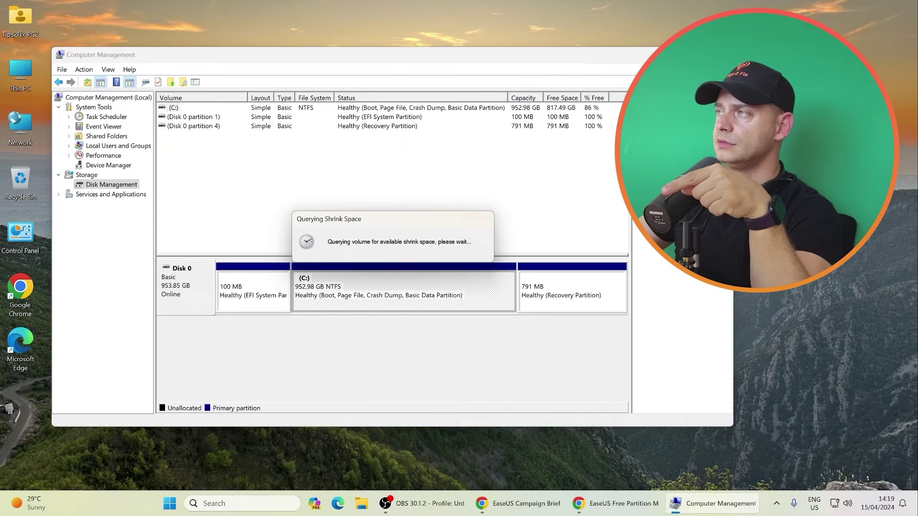
drag(359, 161, 267, 154)
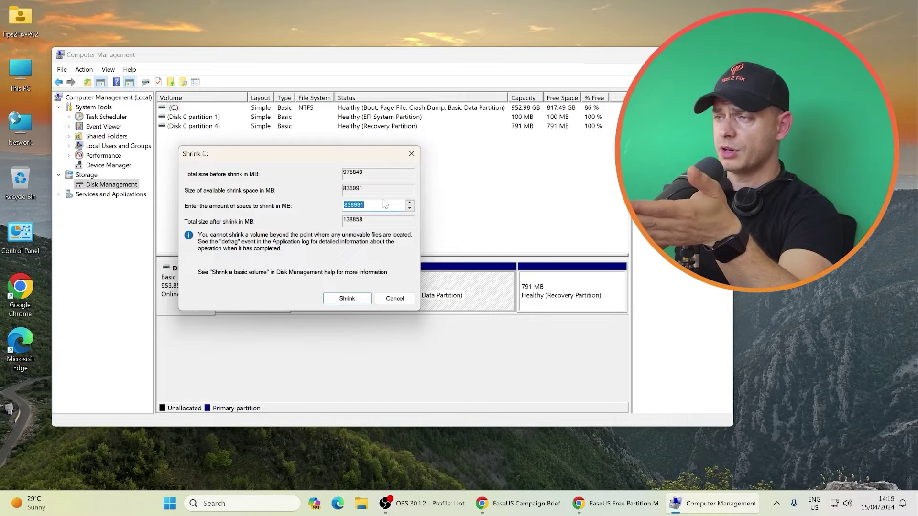
click(364, 205)
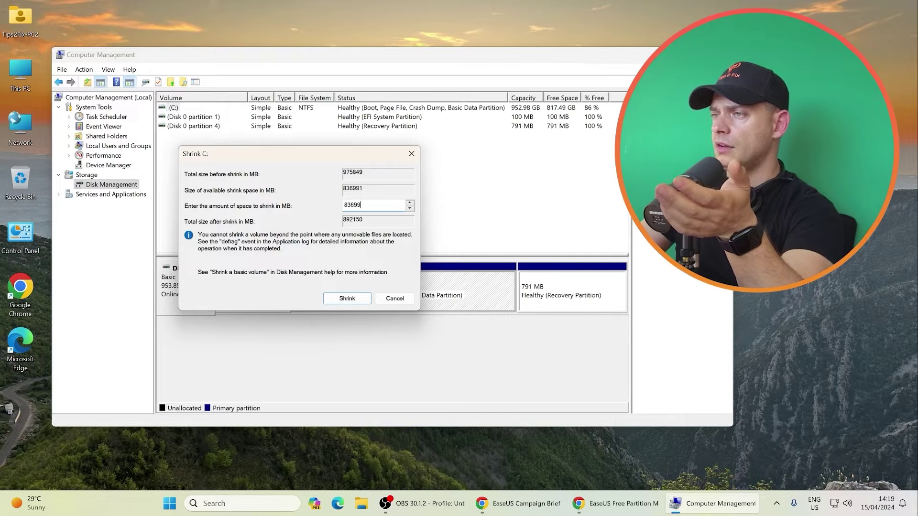
click(344, 298)
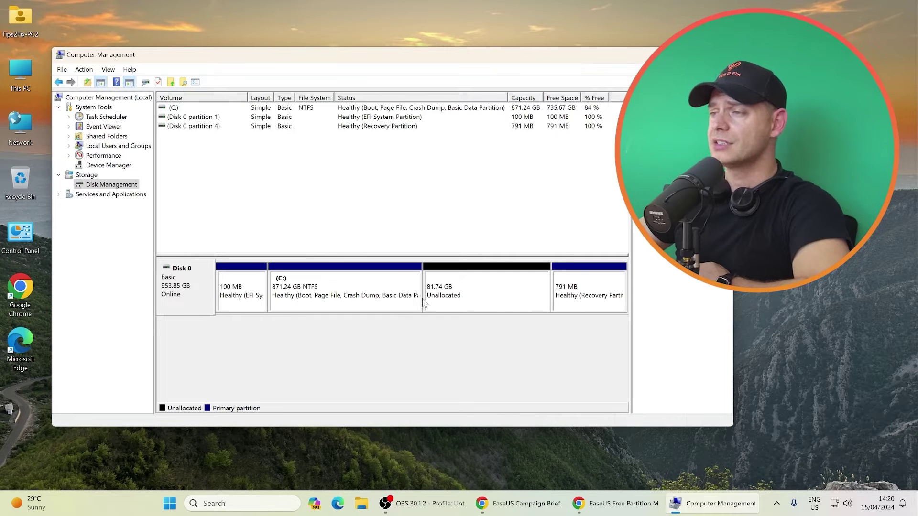
Start the Extend Volume wizard on C:, then abandon it.
right_click(333, 290)
click(359, 364)
click(364, 310)
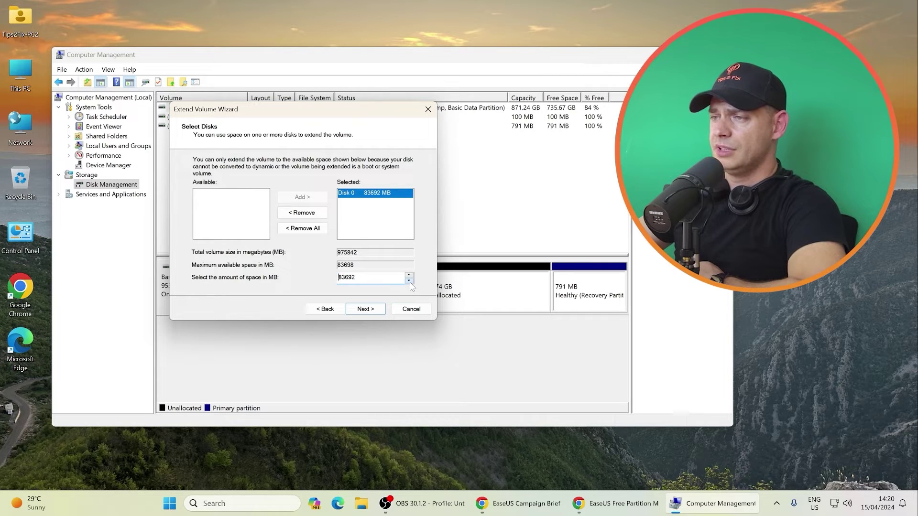
click(411, 309)
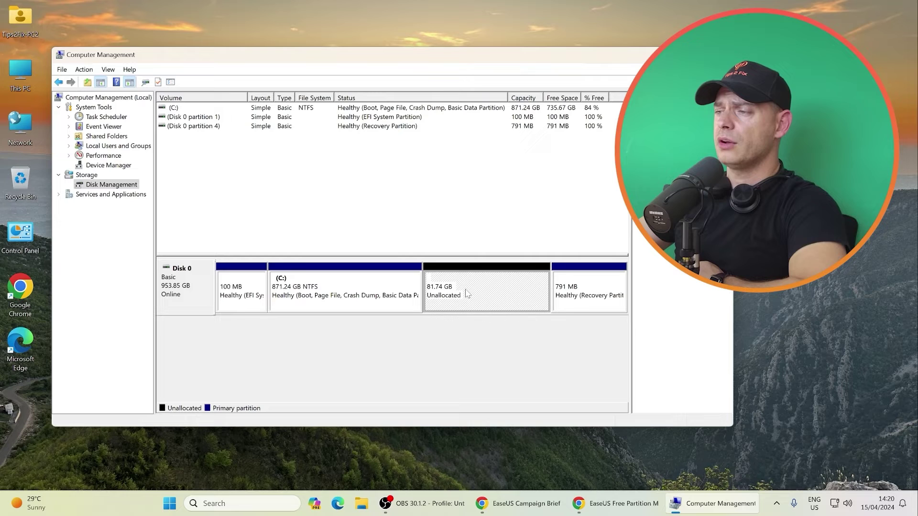
Start a new simple volume on the unallocated space with drive letter D.
right_click(473, 292)
click(443, 338)
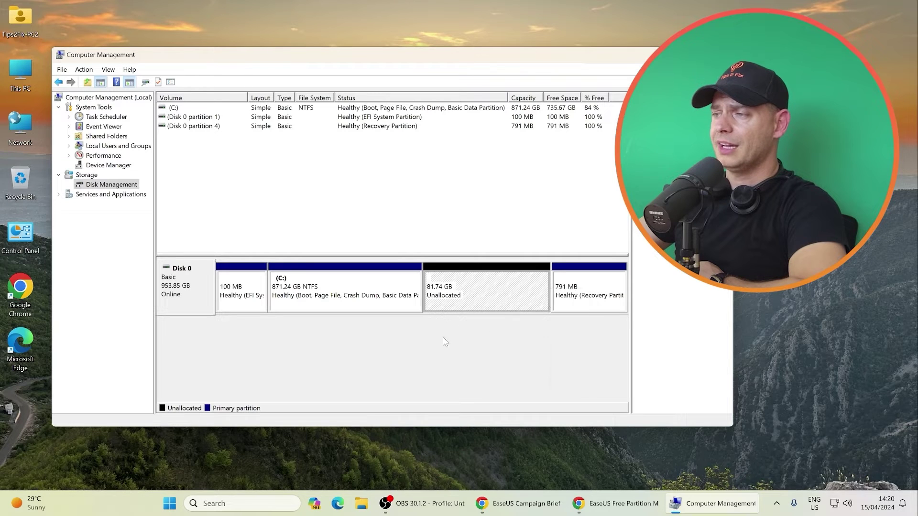
right_click(472, 290)
click(501, 297)
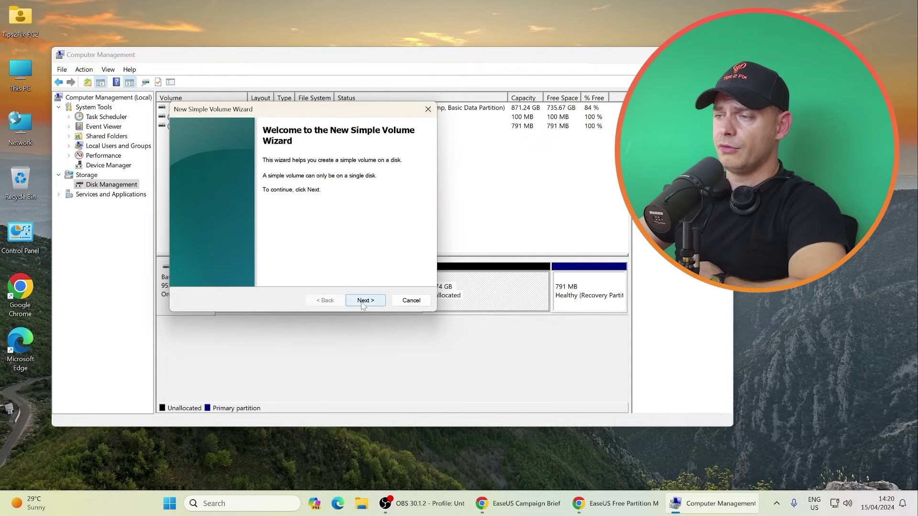
click(363, 301)
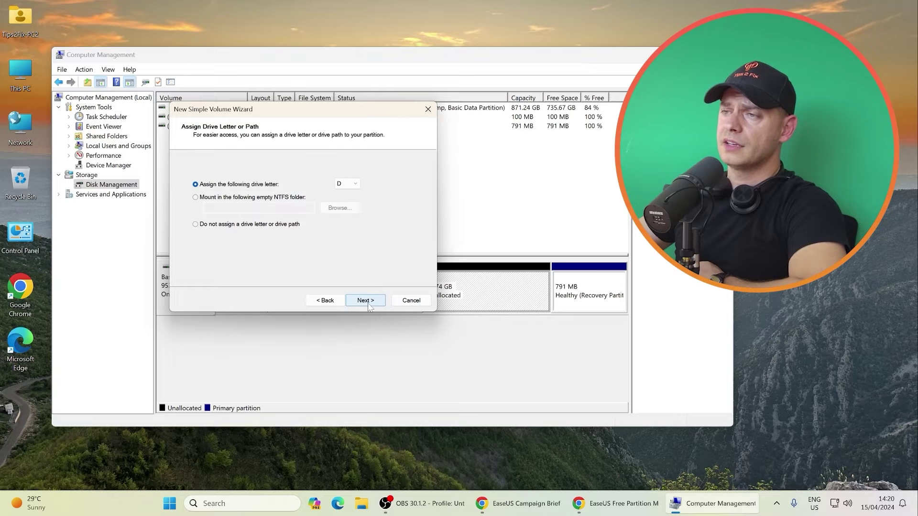
click(347, 184)
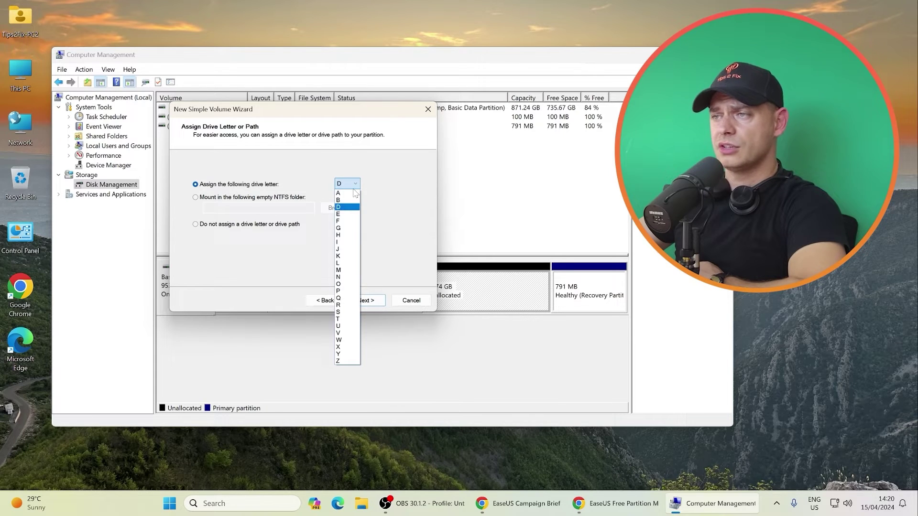
click(346, 201)
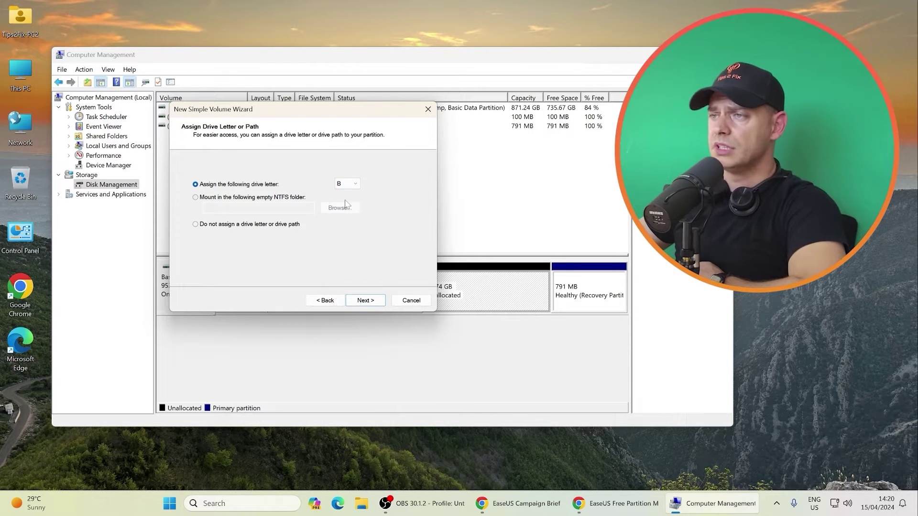
click(347, 184)
click(344, 206)
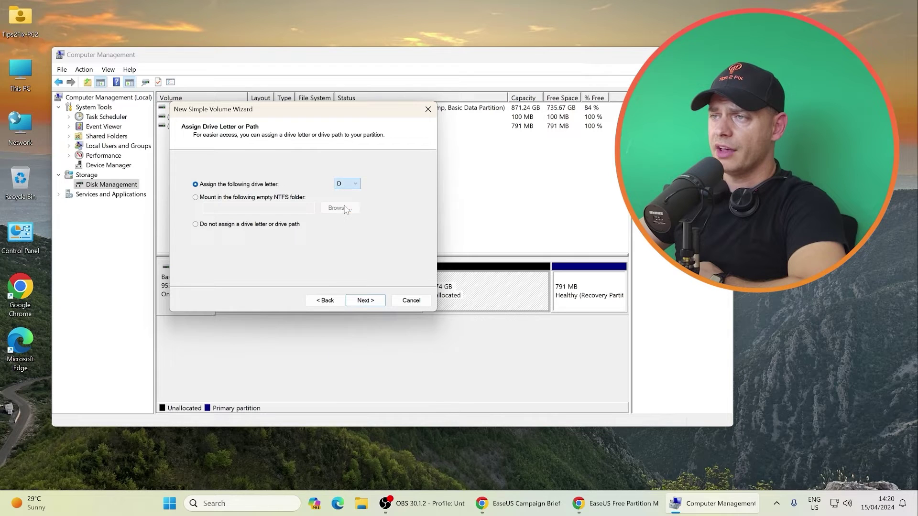
Format the new volume as NTFS with default allocation size and label Archive 1.
click(364, 301)
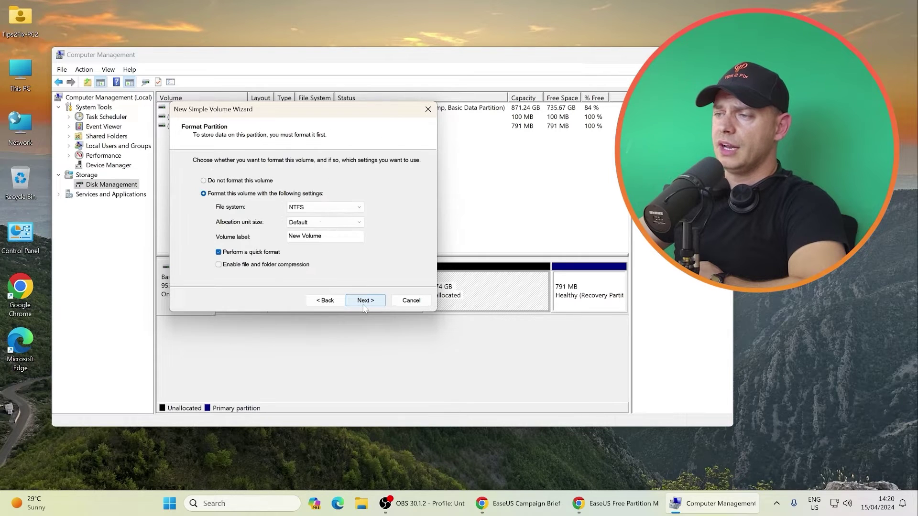
click(357, 207)
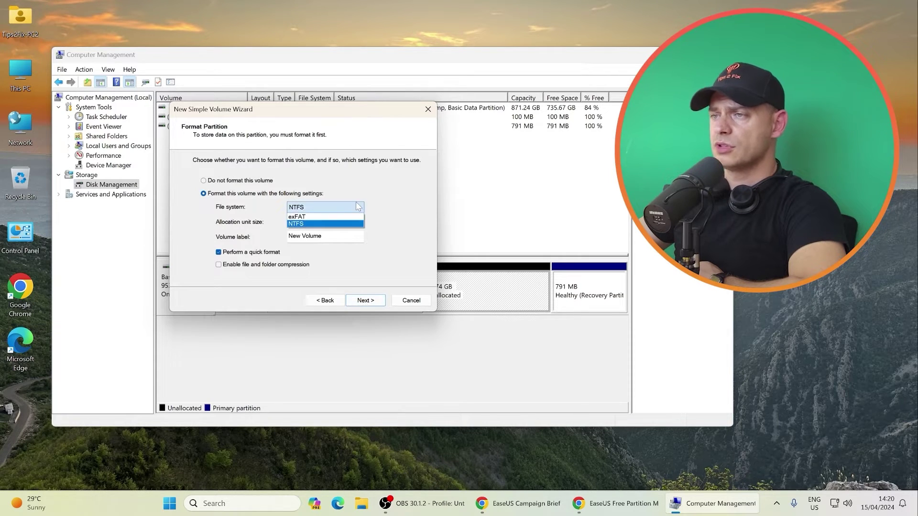
click(325, 224)
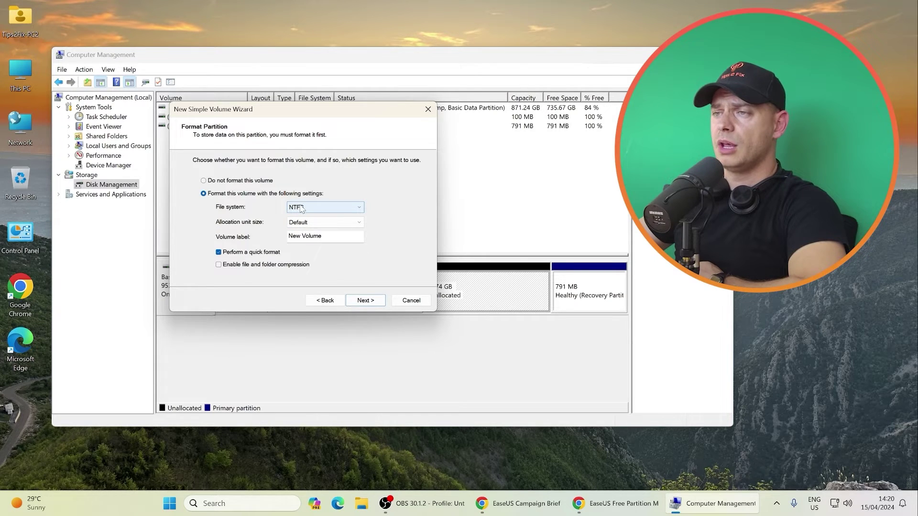
click(313, 217)
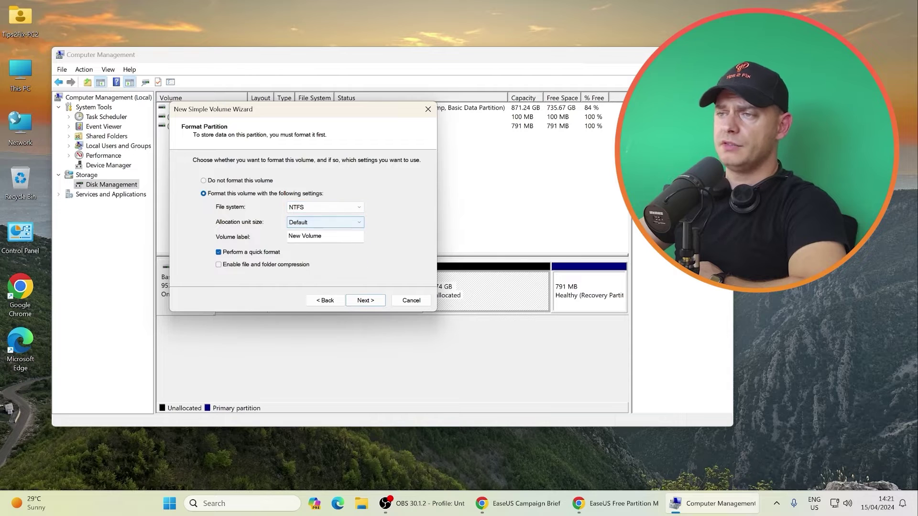
triple_click(315, 236)
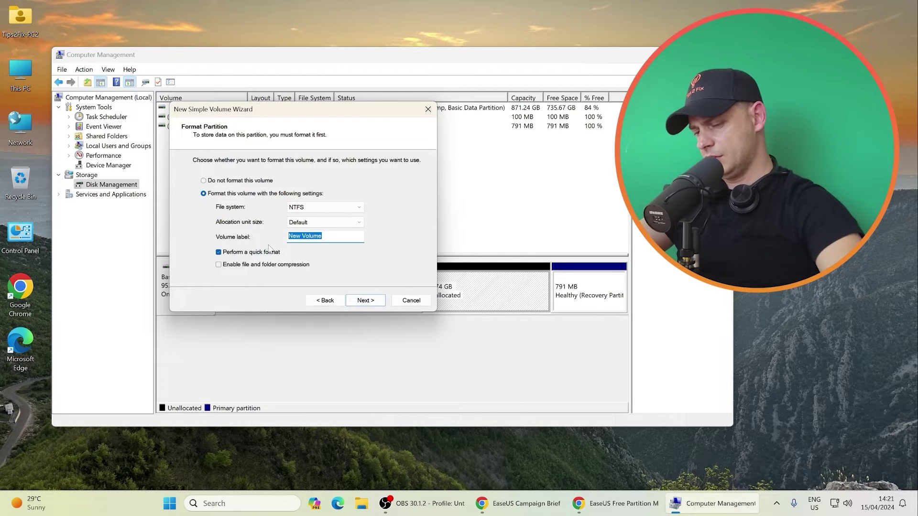
text(Archive 1)
click(377, 303)
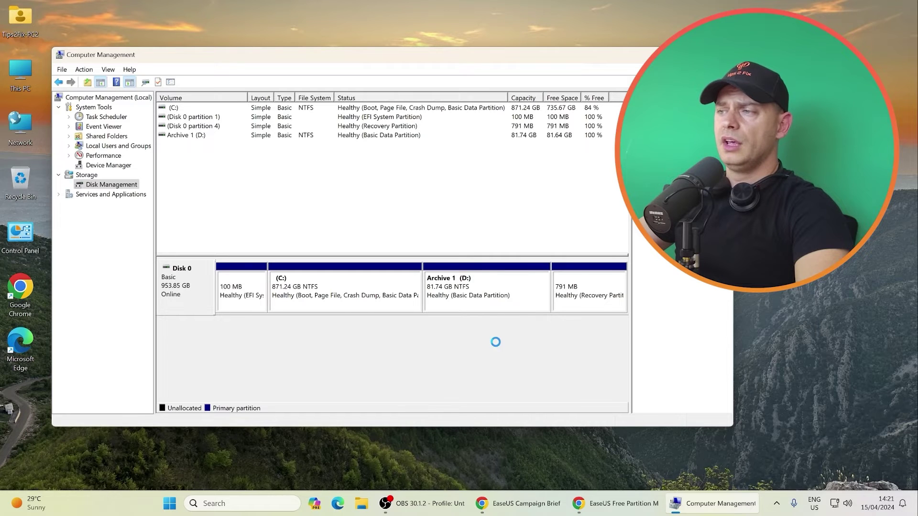
Open This PC, close Computer Management, and select the Archive 1 (D:) drive.
double_click(39, 72)
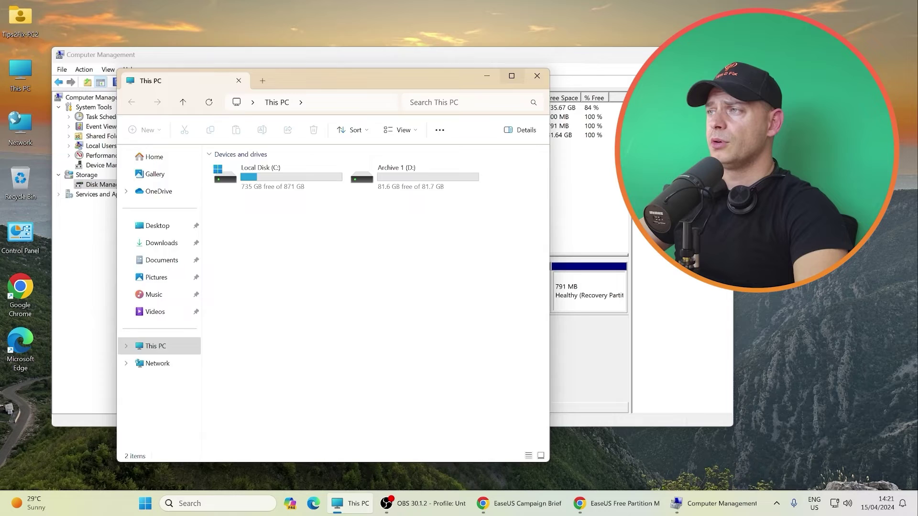
click(602, 56)
click(717, 55)
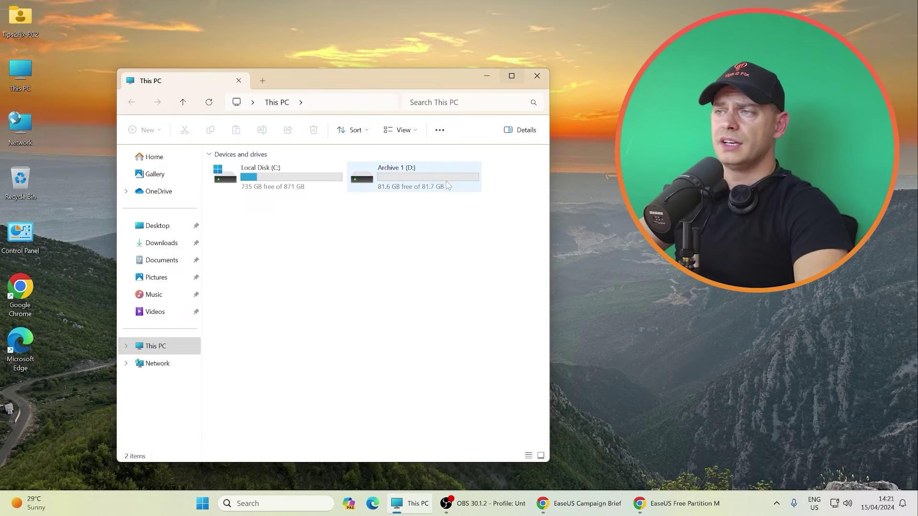
click(372, 185)
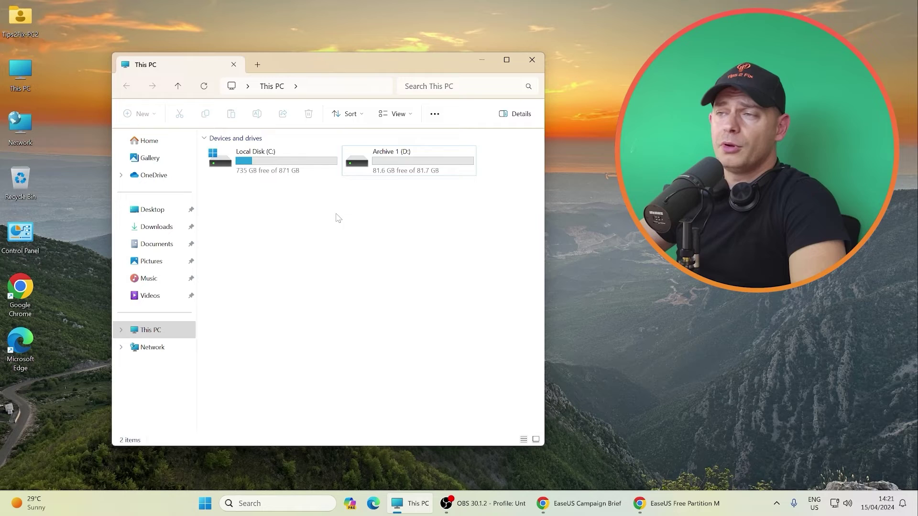
Dismiss the EaseUS site popups, maximize Chrome, and download Partition Master Free.
click(670, 506)
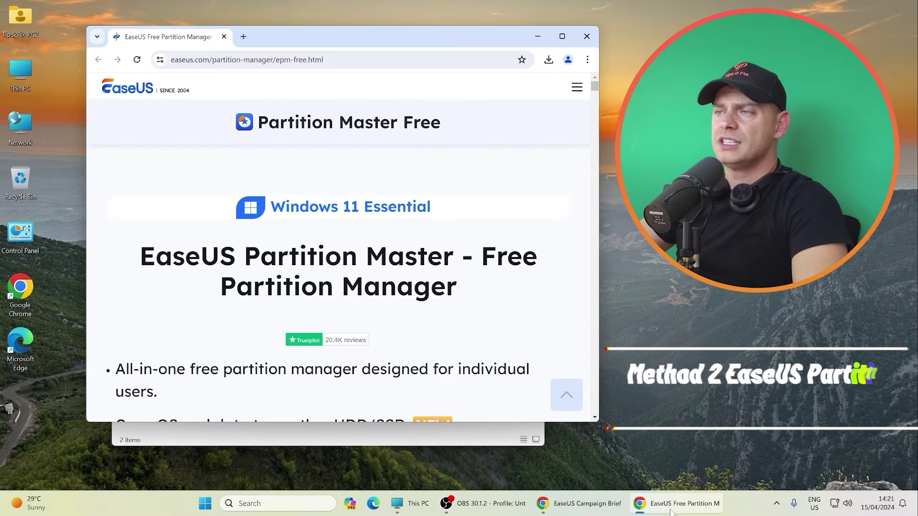
scroll(547, 337, down, 5)
scroll(547, 337, up, 5)
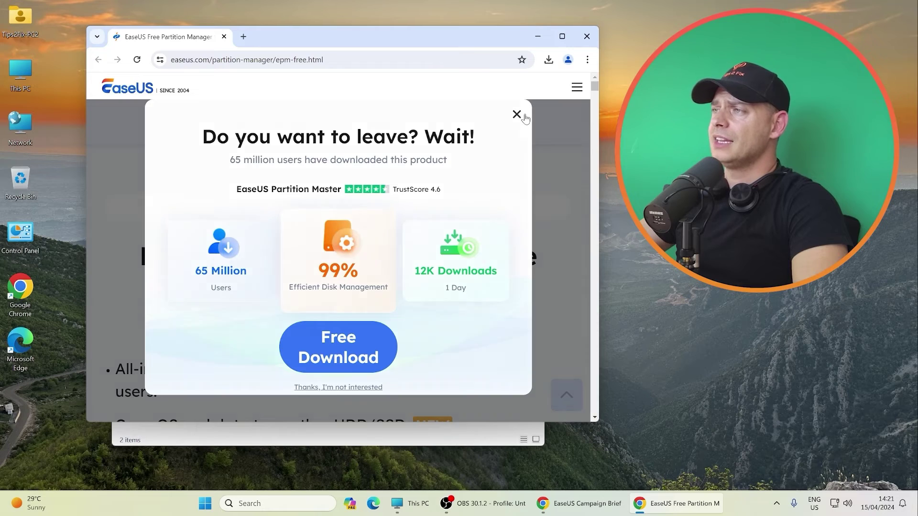
click(517, 115)
click(562, 37)
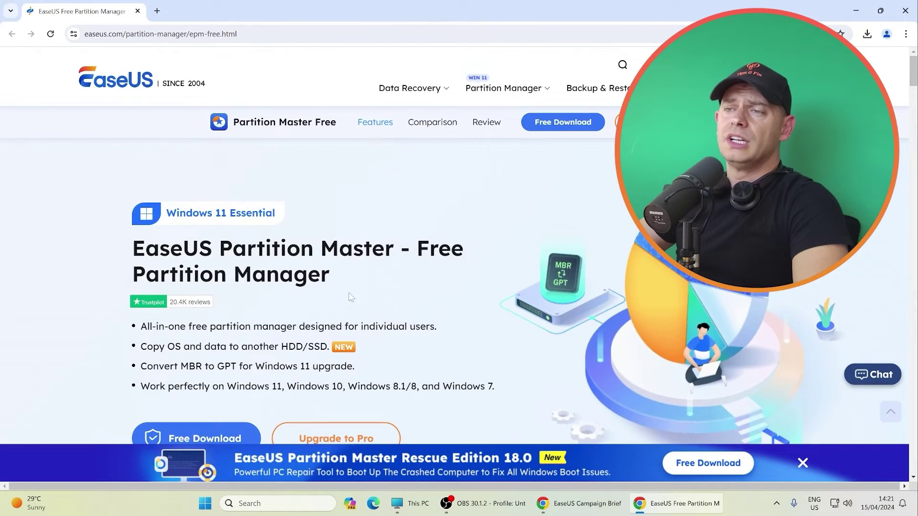
scroll(212, 278, down, 2)
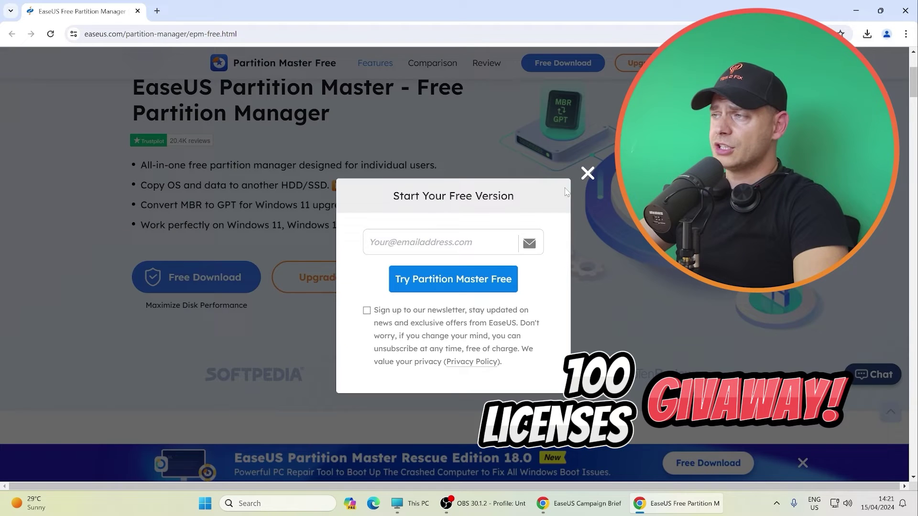
click(587, 174)
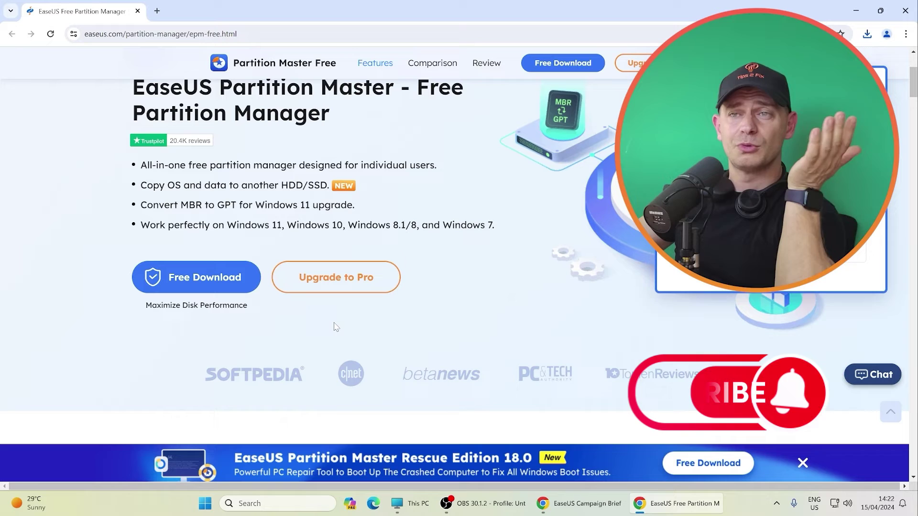
click(562, 62)
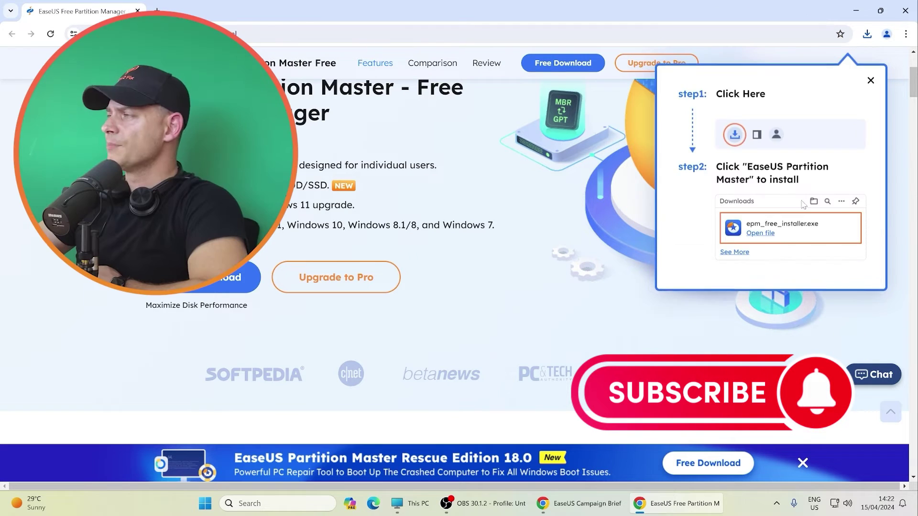
click(868, 34)
Run epm_free_installer.exe, install Partition Master, and launch it with Start Now.
click(788, 85)
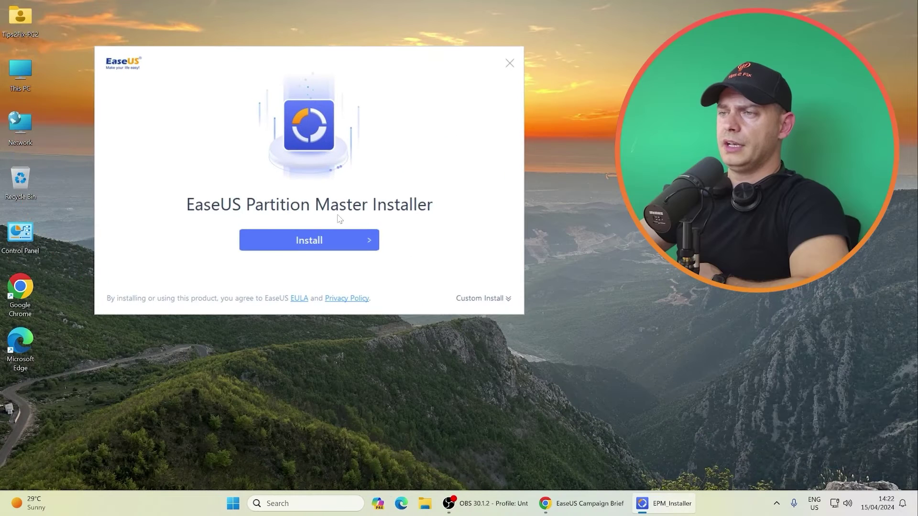
click(289, 246)
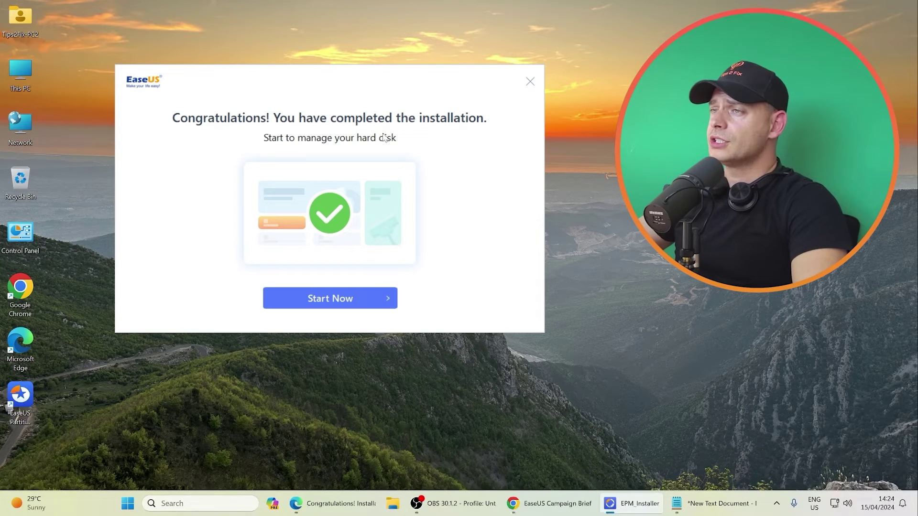
click(316, 300)
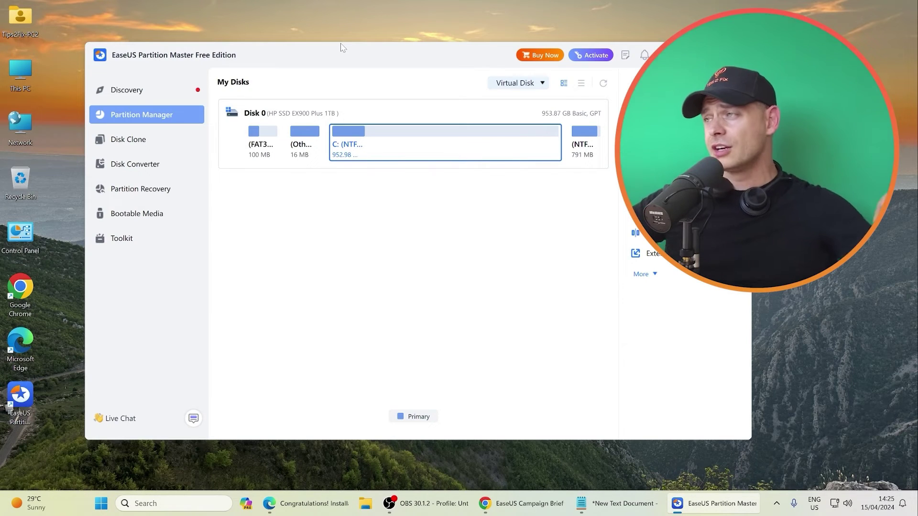
Activate Partition Master with the pasted license code and close the confirmation.
click(594, 58)
right_click(337, 256)
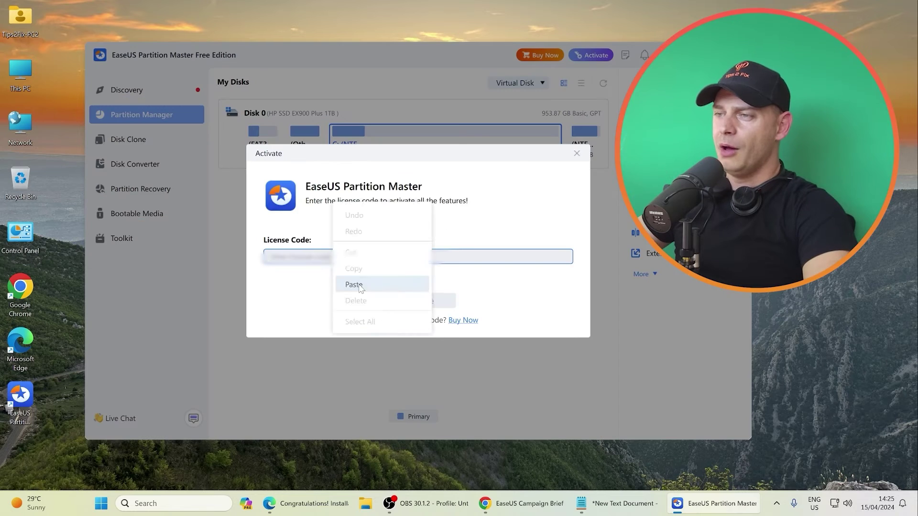
click(360, 284)
click(422, 302)
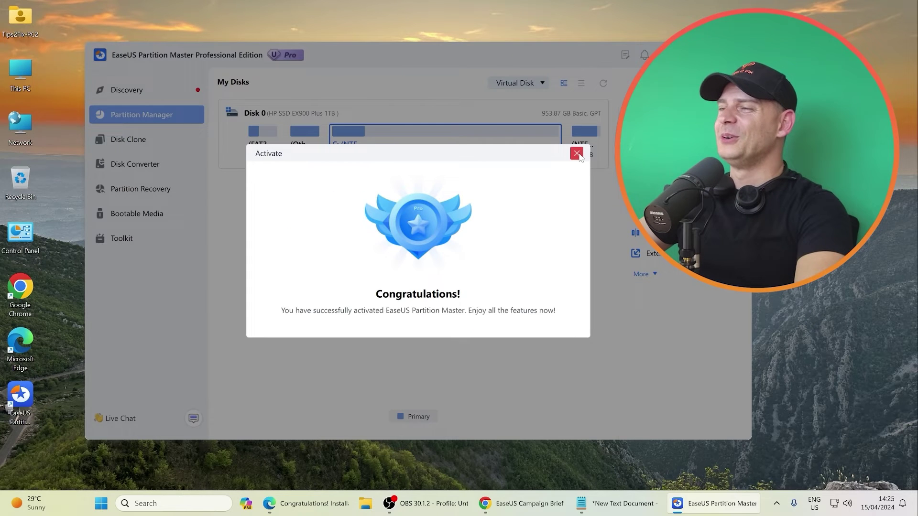
click(577, 154)
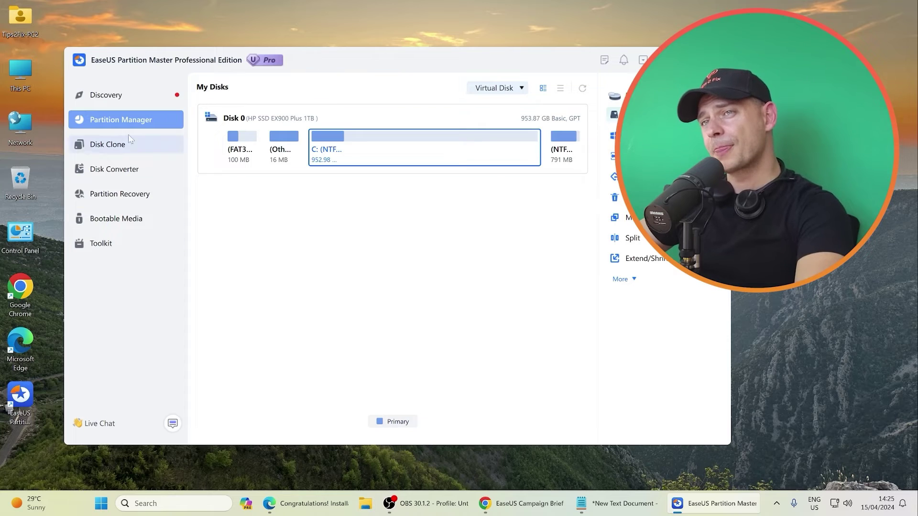
Maximize Partition Master and try the Windows OS, data disk, and partition clone modes.
click(695, 59)
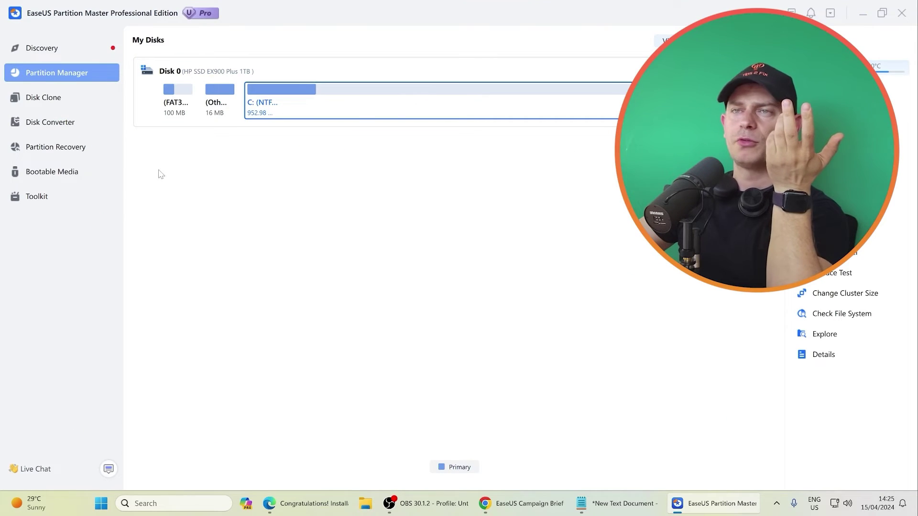
click(100, 98)
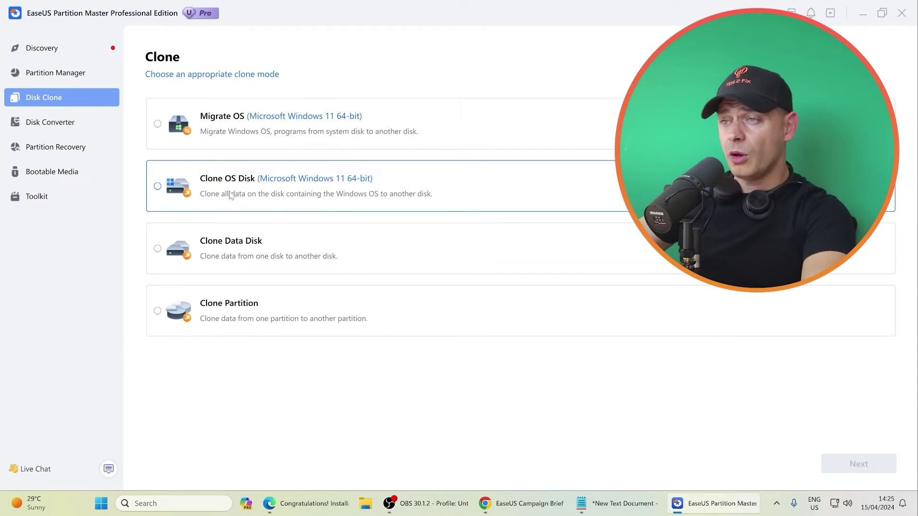
click(215, 204)
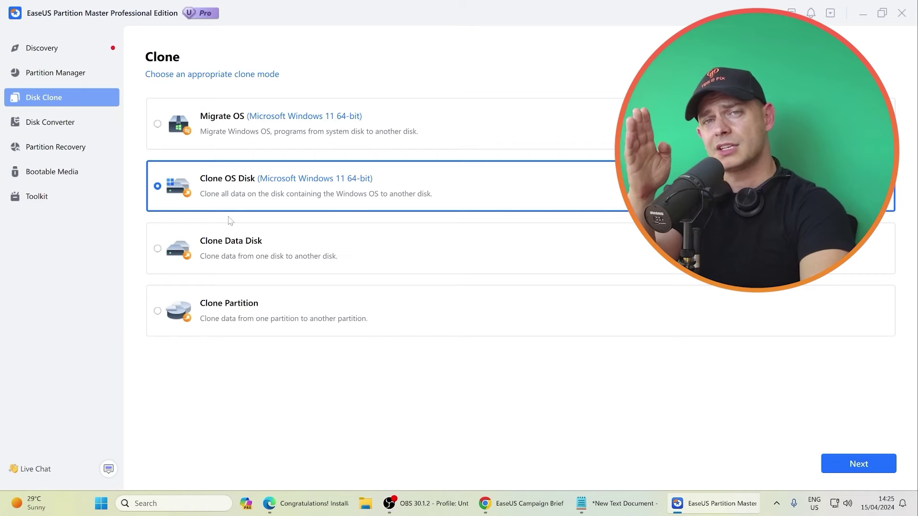
click(226, 261)
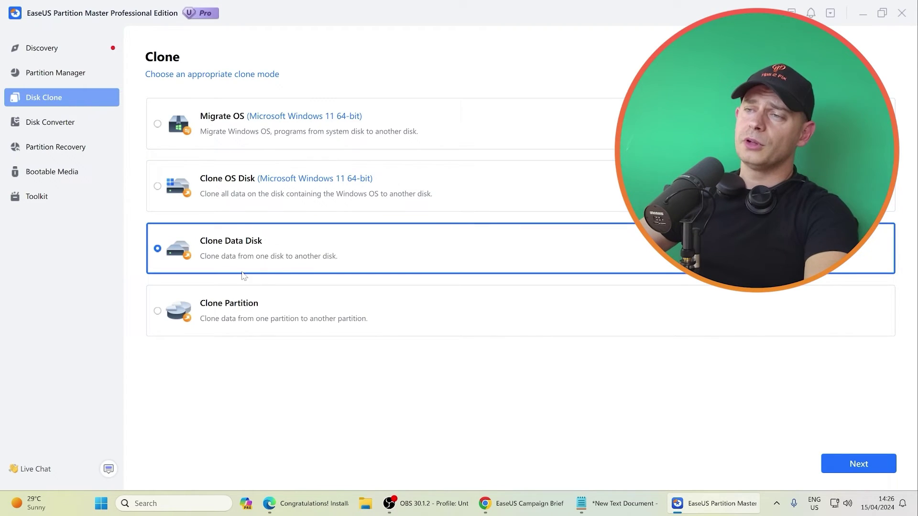
click(221, 309)
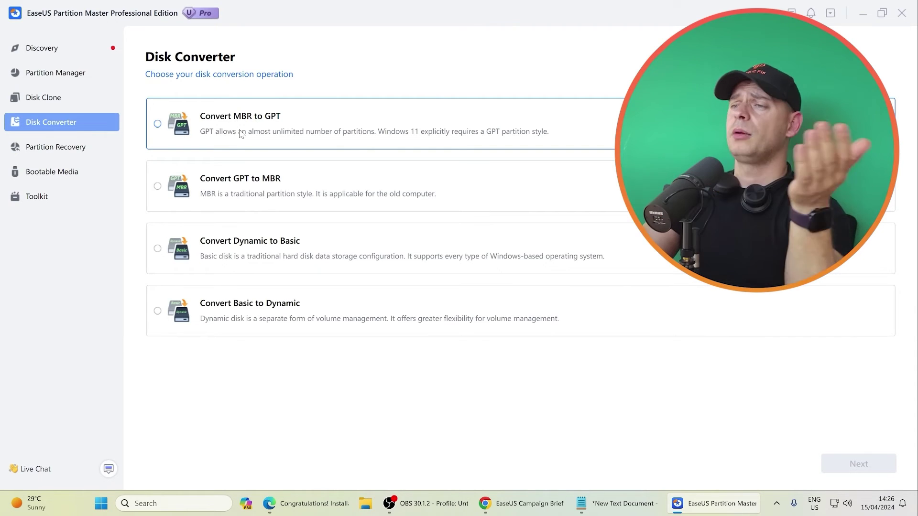
Browse the partition recovery and Toolkit pages, then lower the system volume.
click(58, 146)
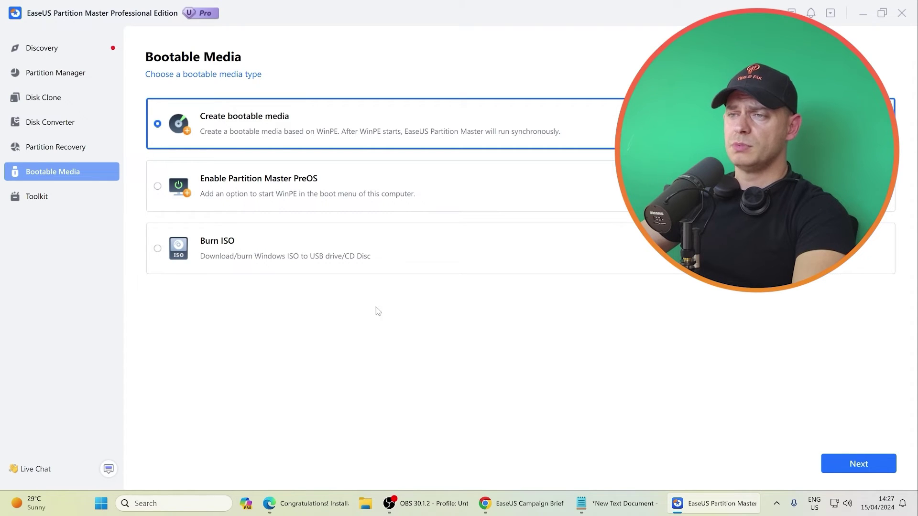
click(41, 200)
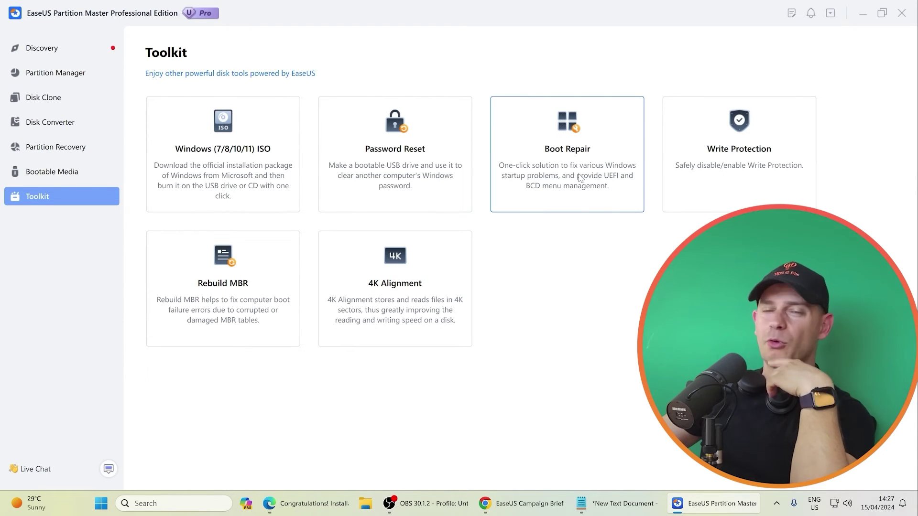
key(XF86AudioLowerVolume)
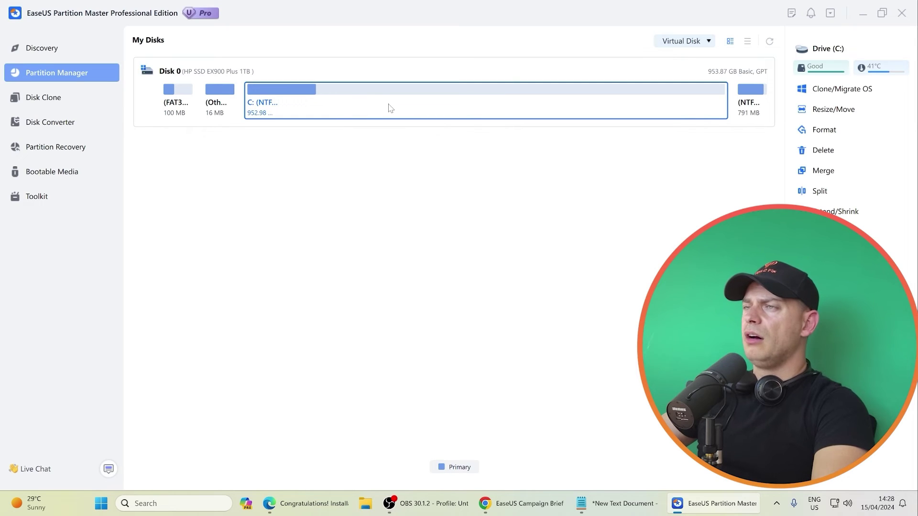
Shrink C: from 952.98 GB to 404.37 GB and apply the resize.
right_click(365, 108)
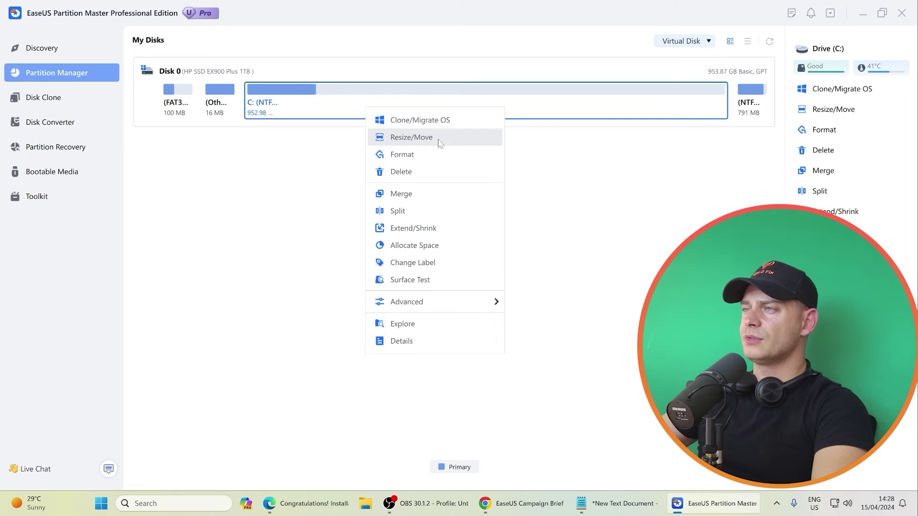
click(423, 141)
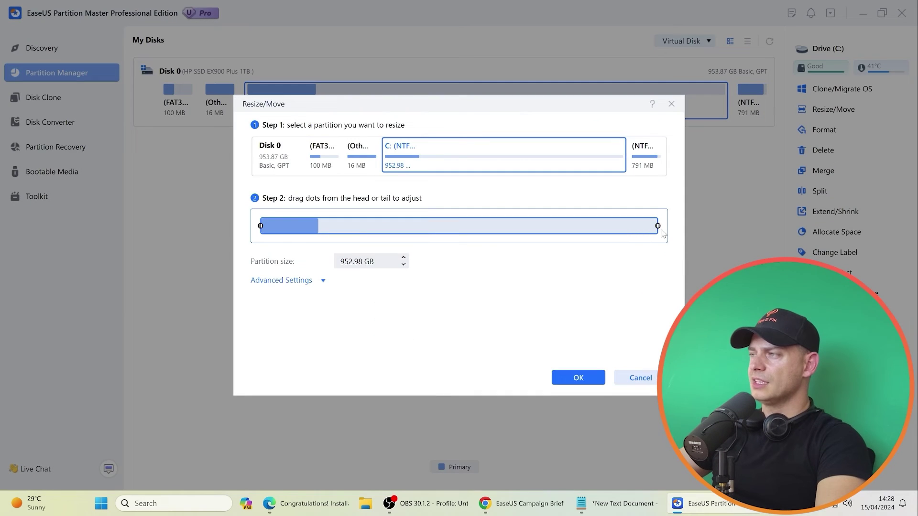
drag(649, 225, 413, 225)
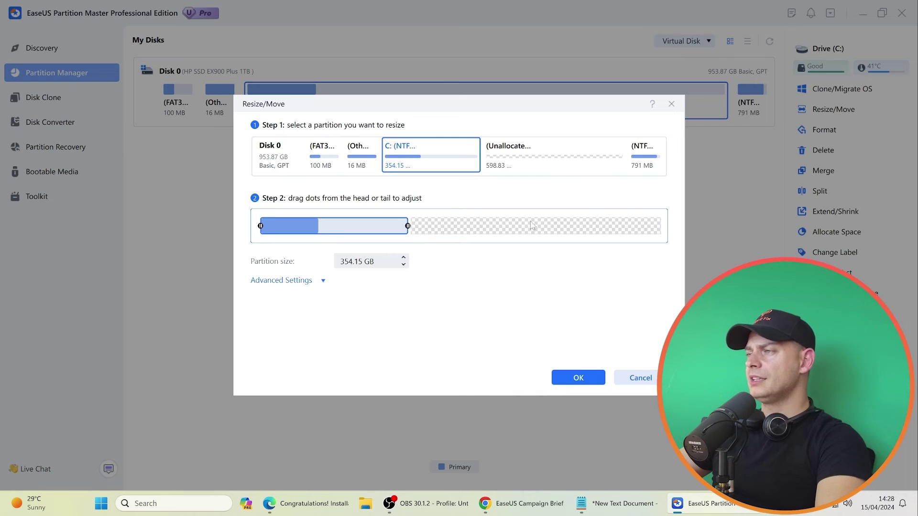
drag(407, 225, 421, 225)
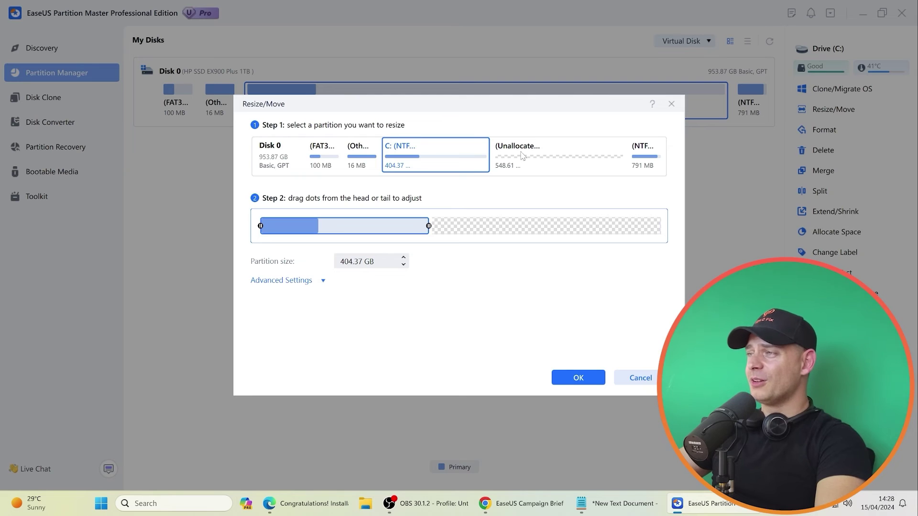
click(574, 381)
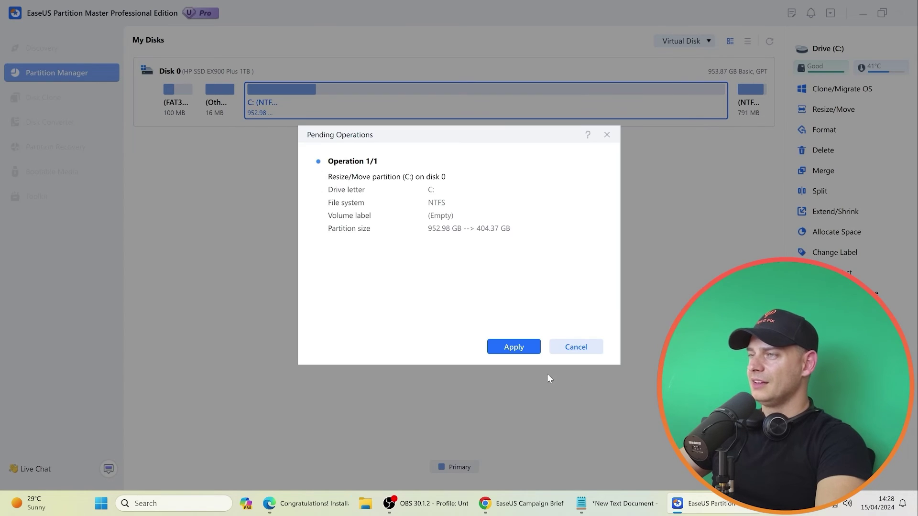
click(513, 349)
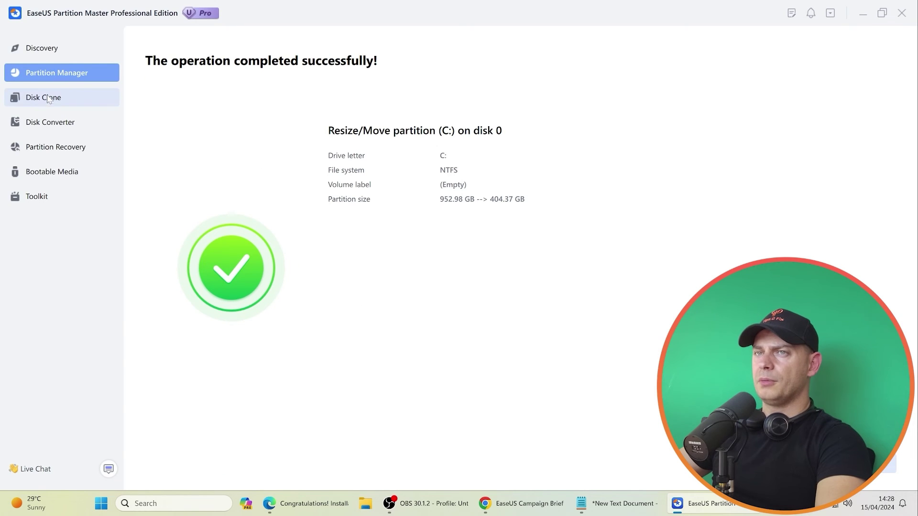
click(52, 97)
click(51, 75)
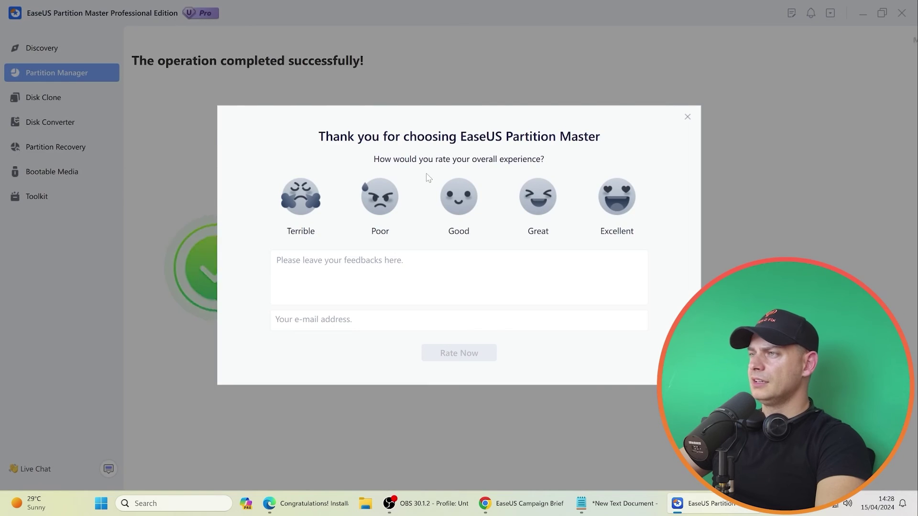
Create a 548.61 GB NTFS D: partition on the unallocated space and apply it.
click(629, 119)
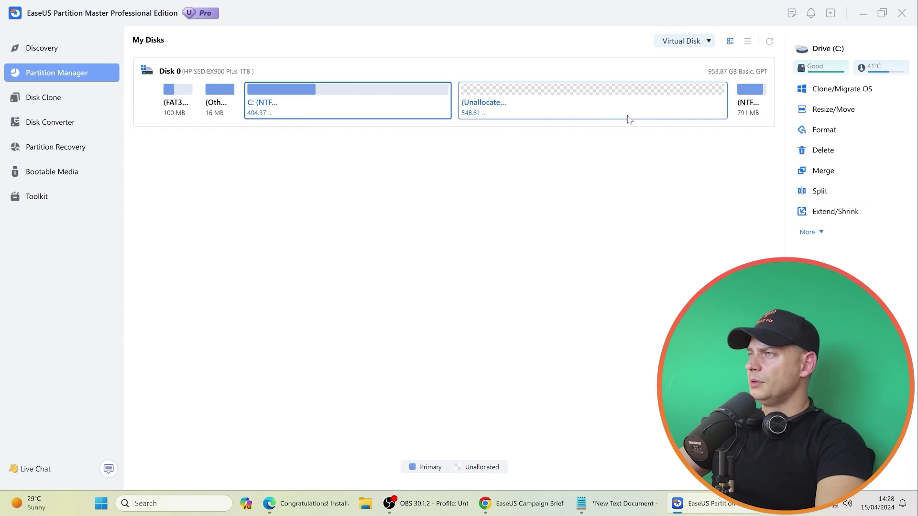
click(601, 101)
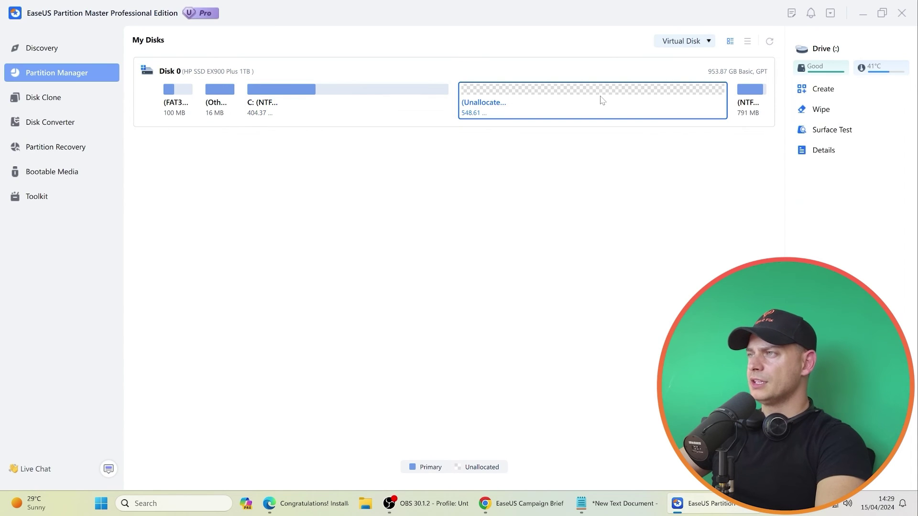
right_click(548, 96)
click(525, 95)
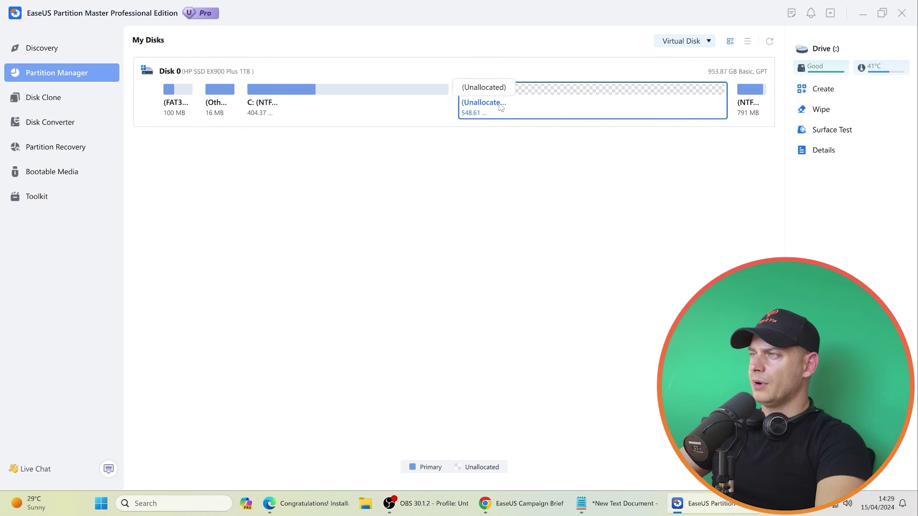
right_click(525, 96)
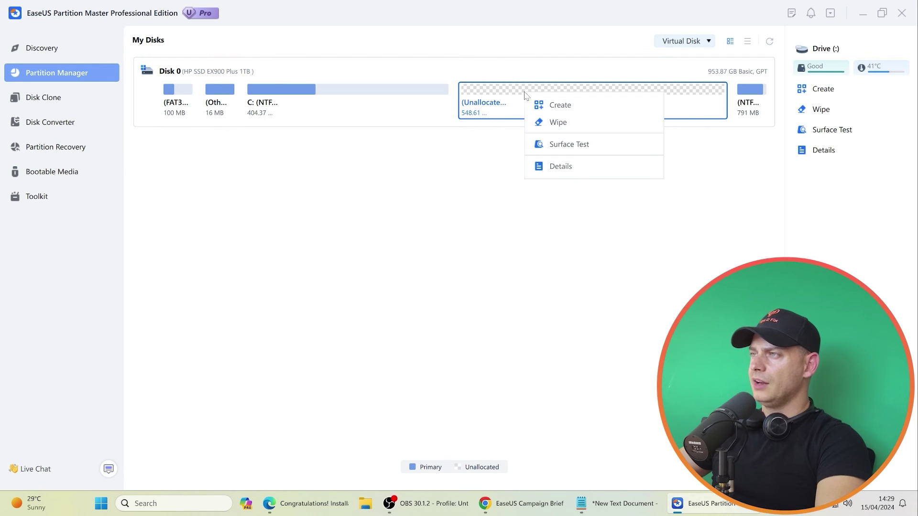
click(611, 112)
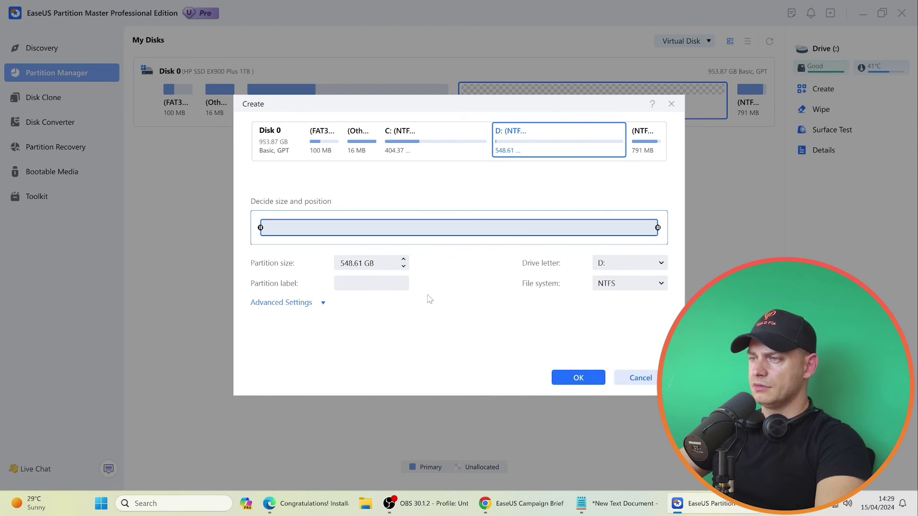
click(564, 385)
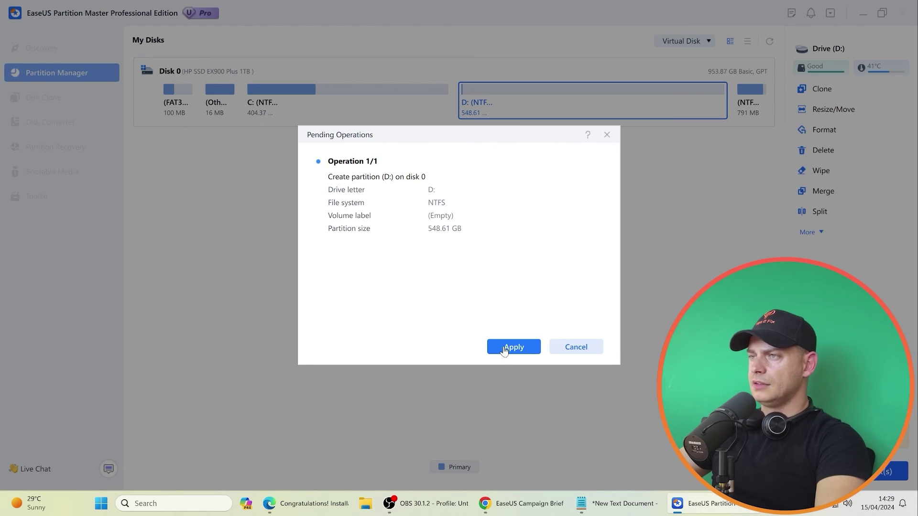
click(503, 349)
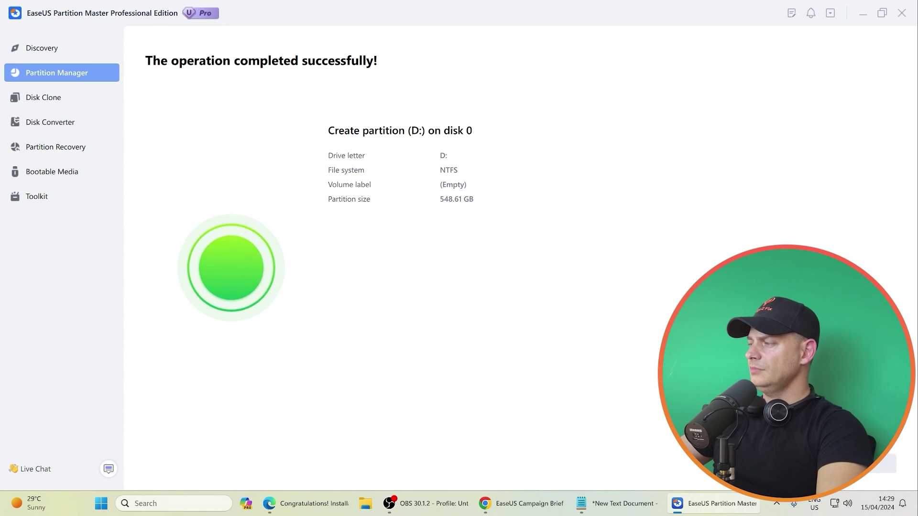
click(475, 115)
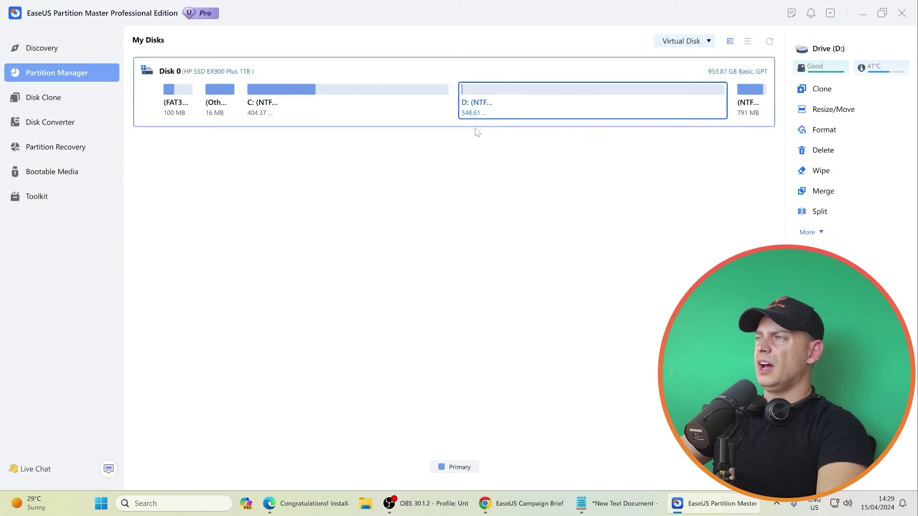
Minimize EaseUS and open This PC showing C: (267 of 404 GB free) and D: (548 GB free).
click(863, 13)
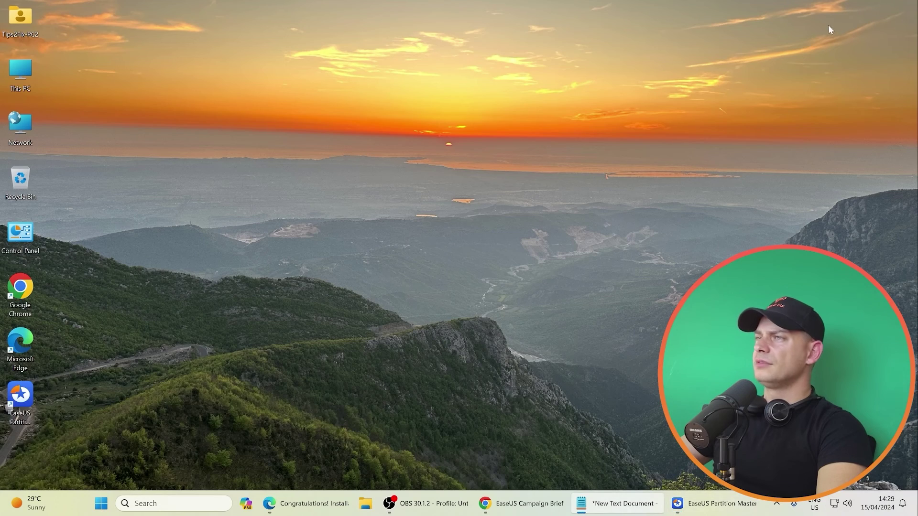
double_click(20, 72)
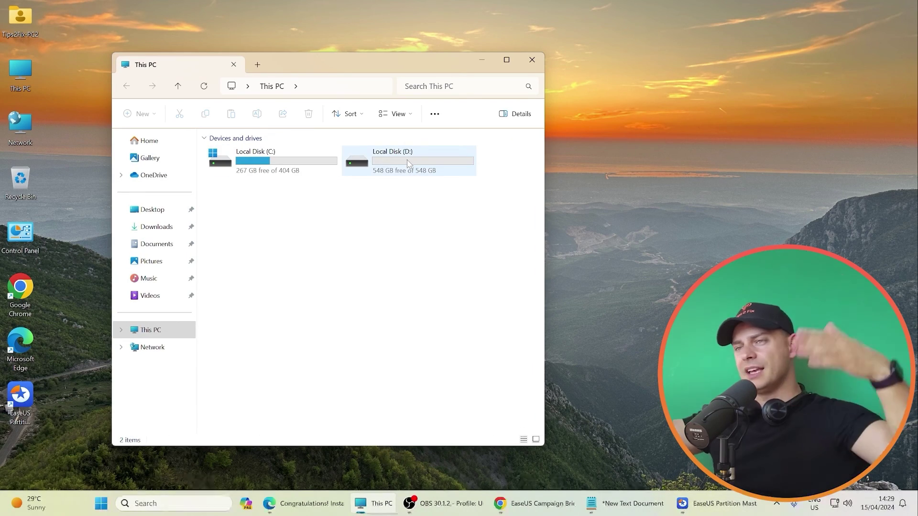
drag(322, 65, 351, 51)
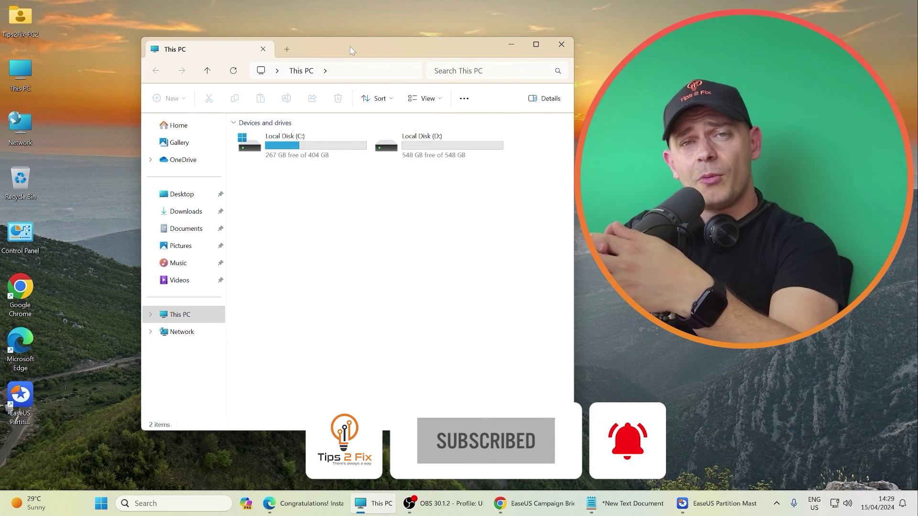
click(724, 504)
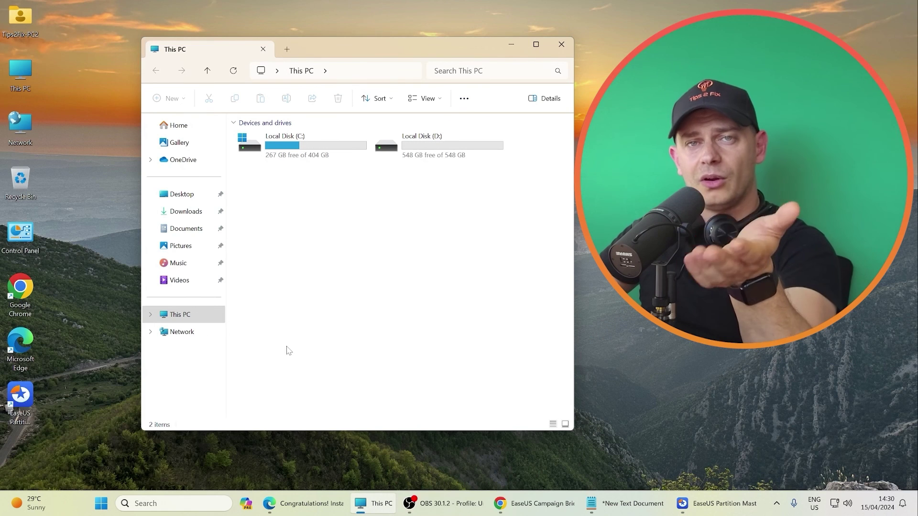